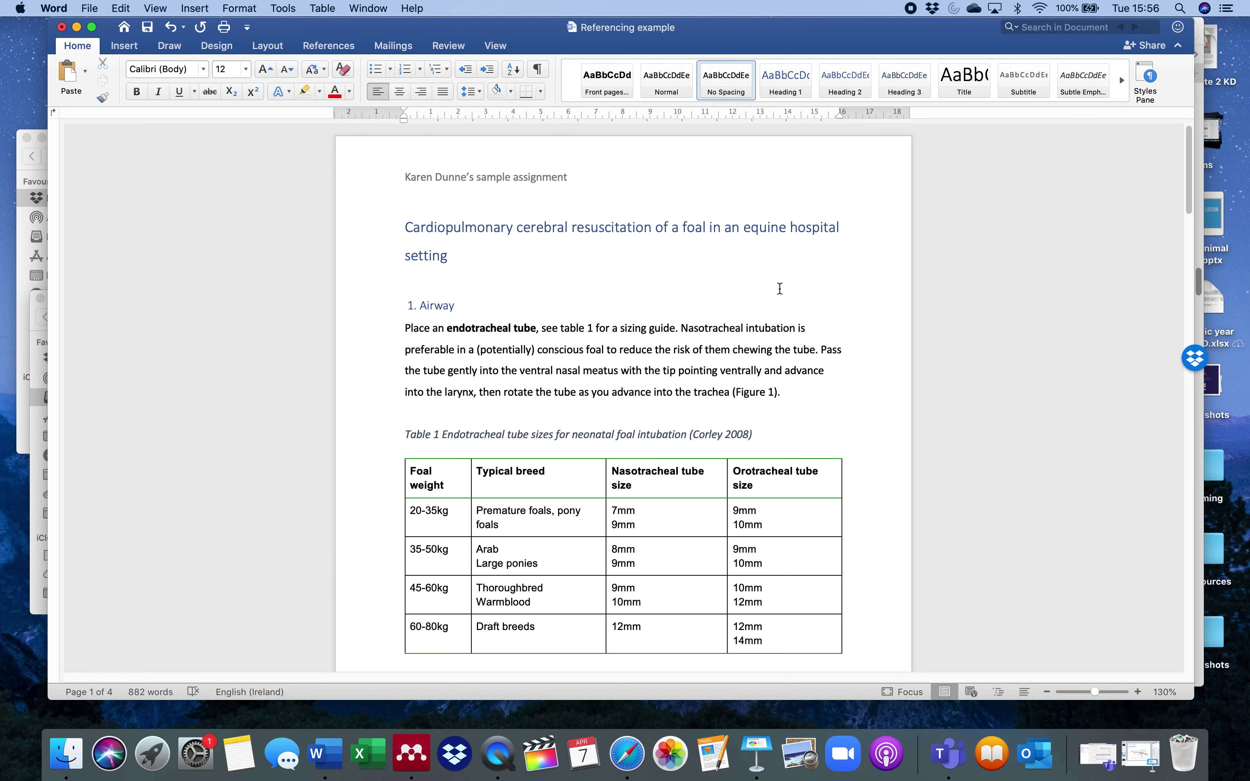
Step: Add two blank lines between the assignment title and the 1. Airway heading
{"action": "key", "text": "Return"}
{"action": "key", "text": "Return"}
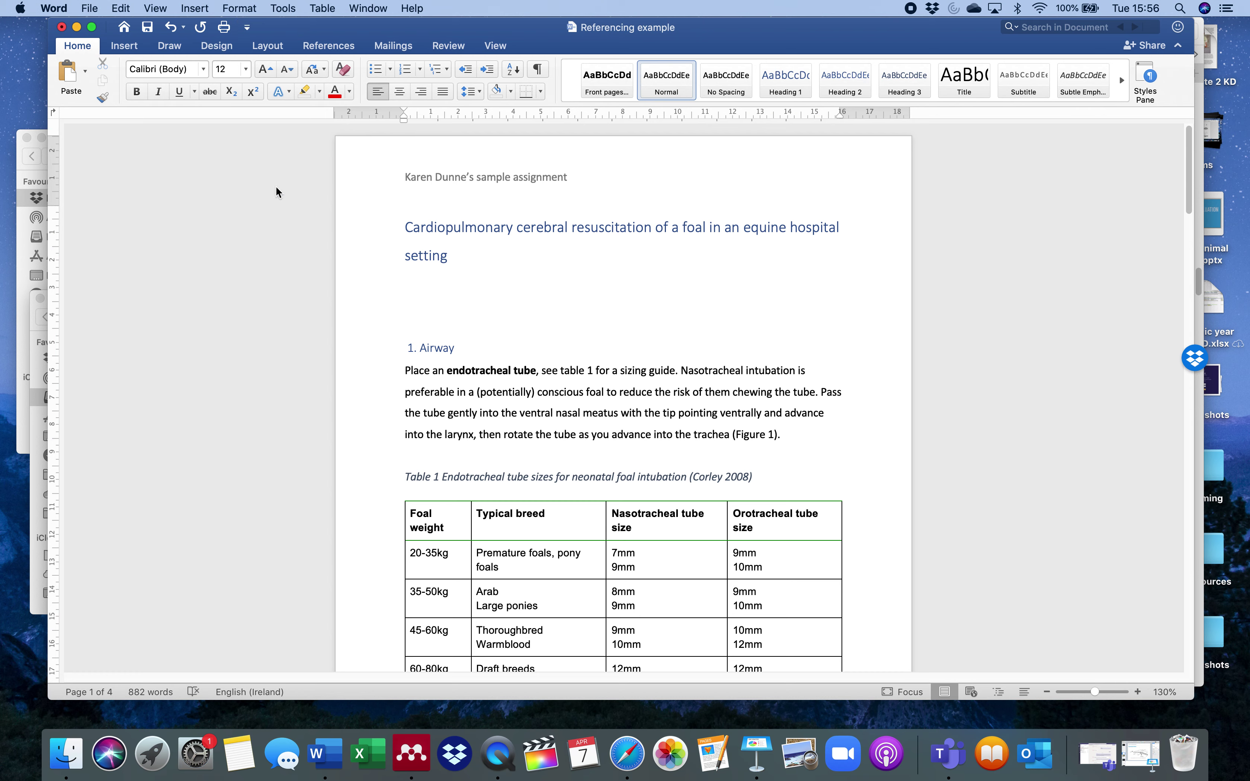
{"action": "left_click", "coordinate": [335, 47]}
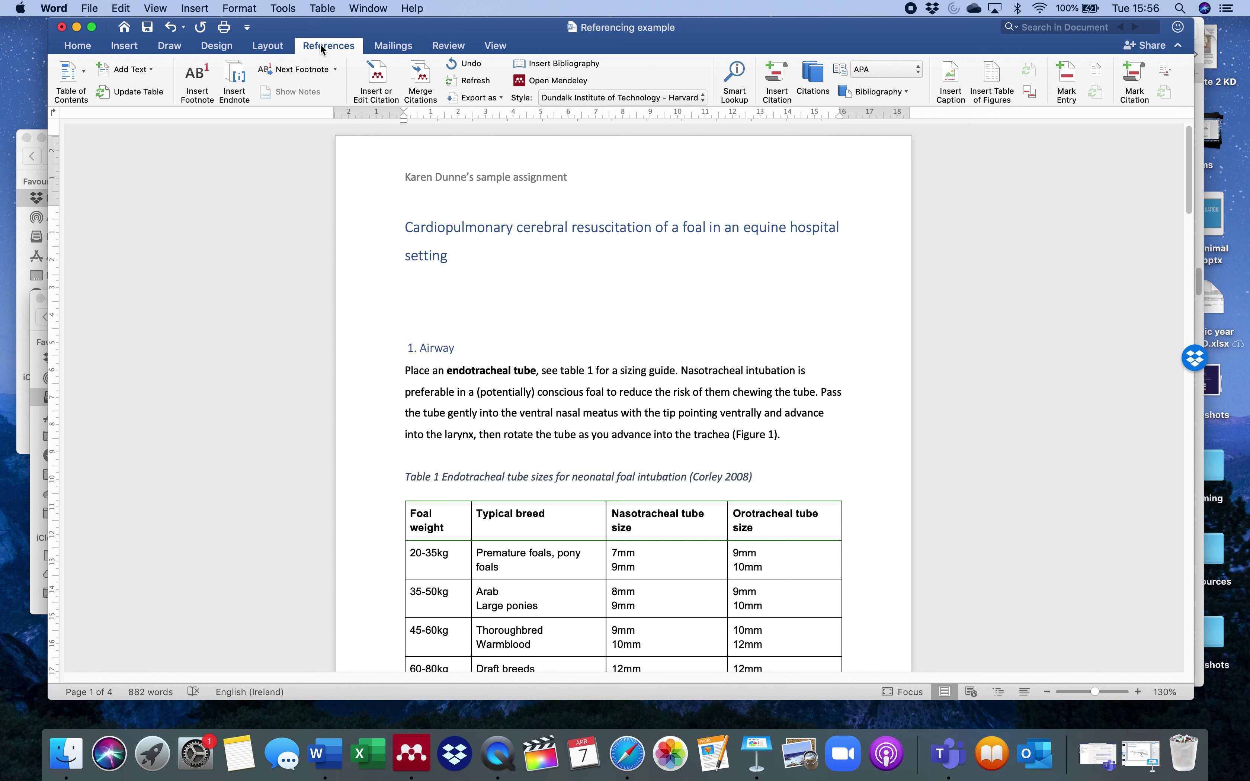
{"action": "left_click", "coordinate": [240, 7]}
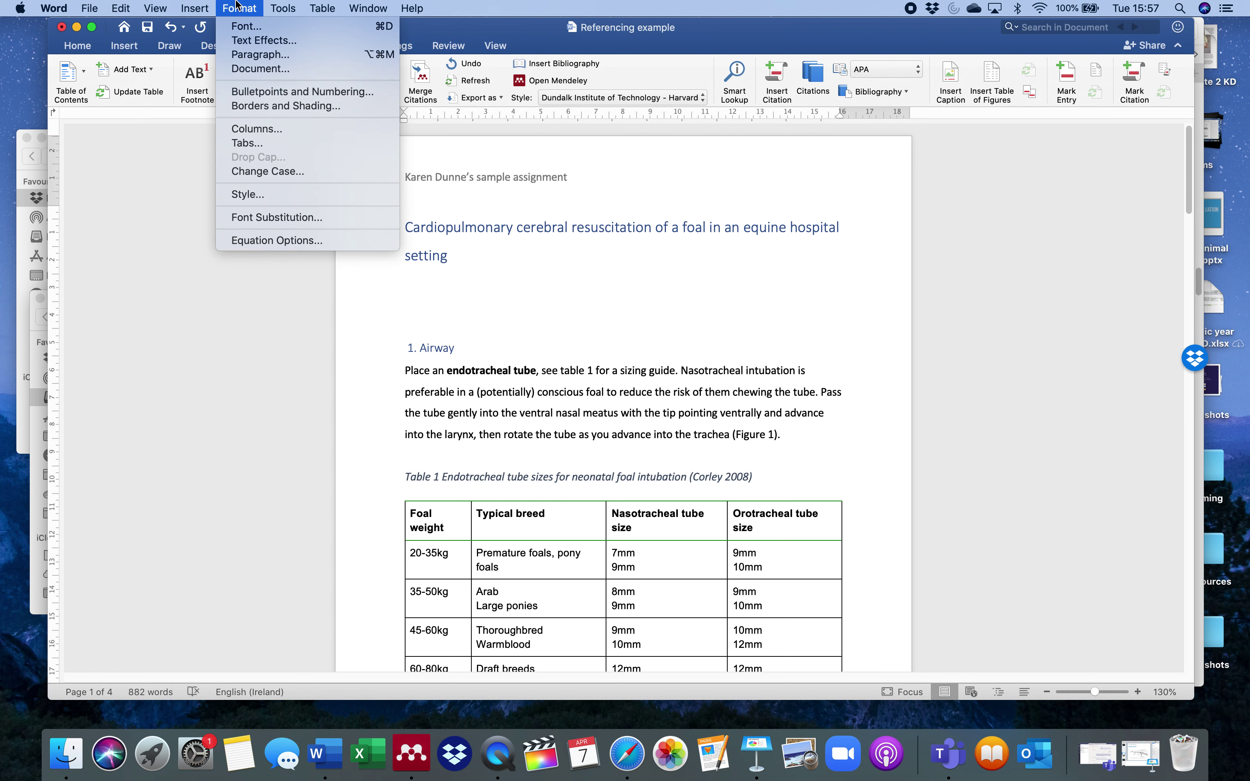
{"action": "mouse_move", "coordinate": [192, 5]}
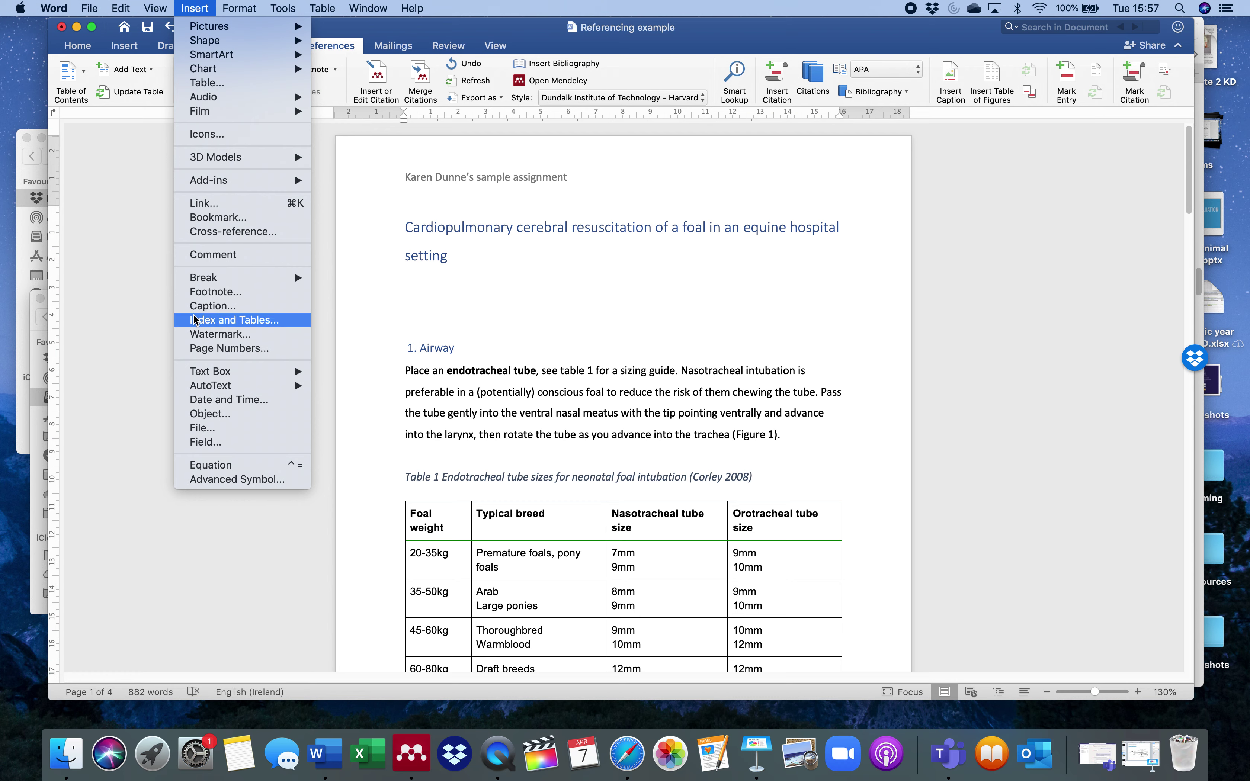
{"action": "left_click", "coordinate": [194, 8]}
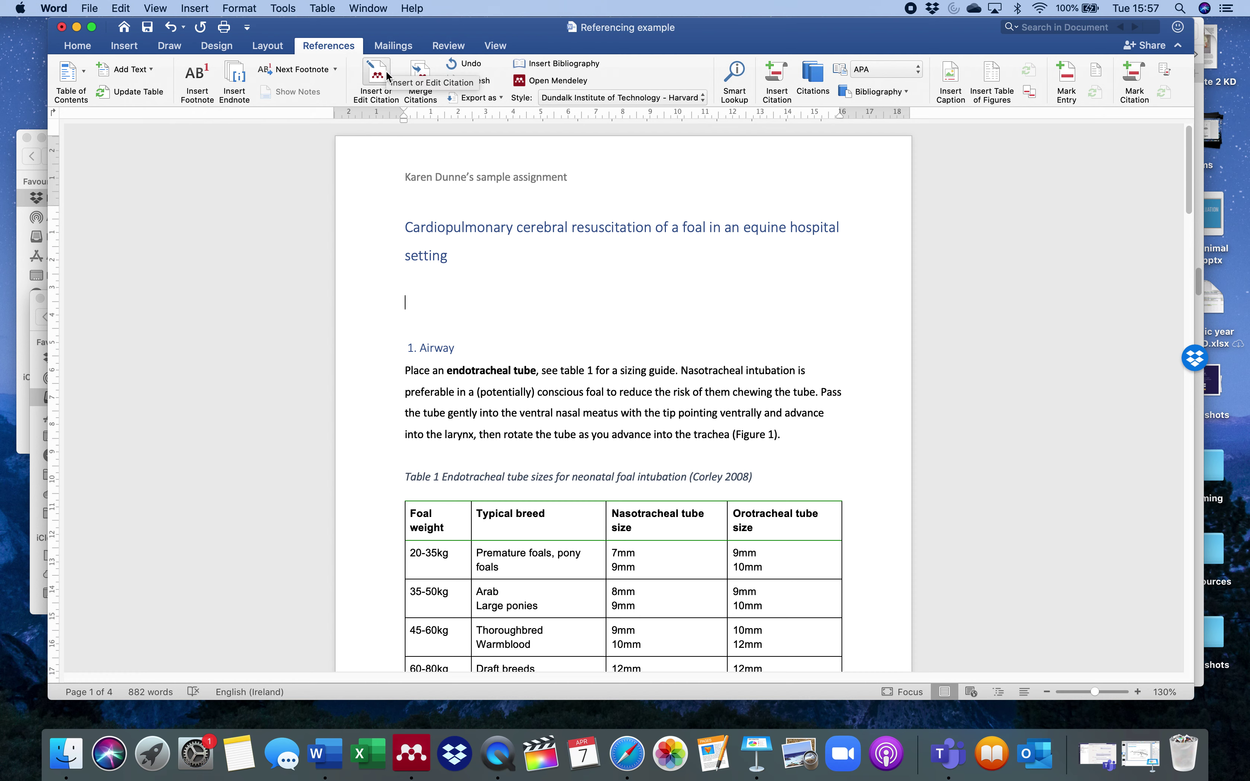
{"action": "left_click", "coordinate": [199, 6]}
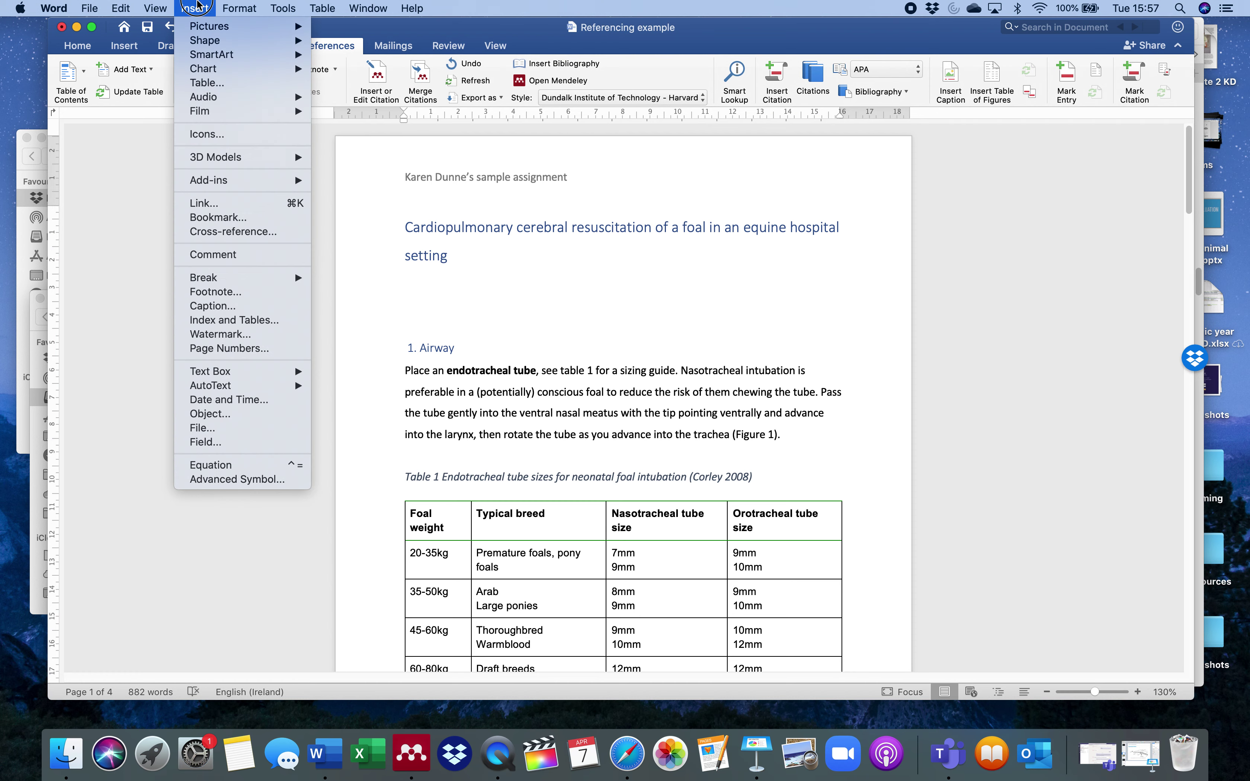
{"action": "left_click", "coordinate": [193, 7]}
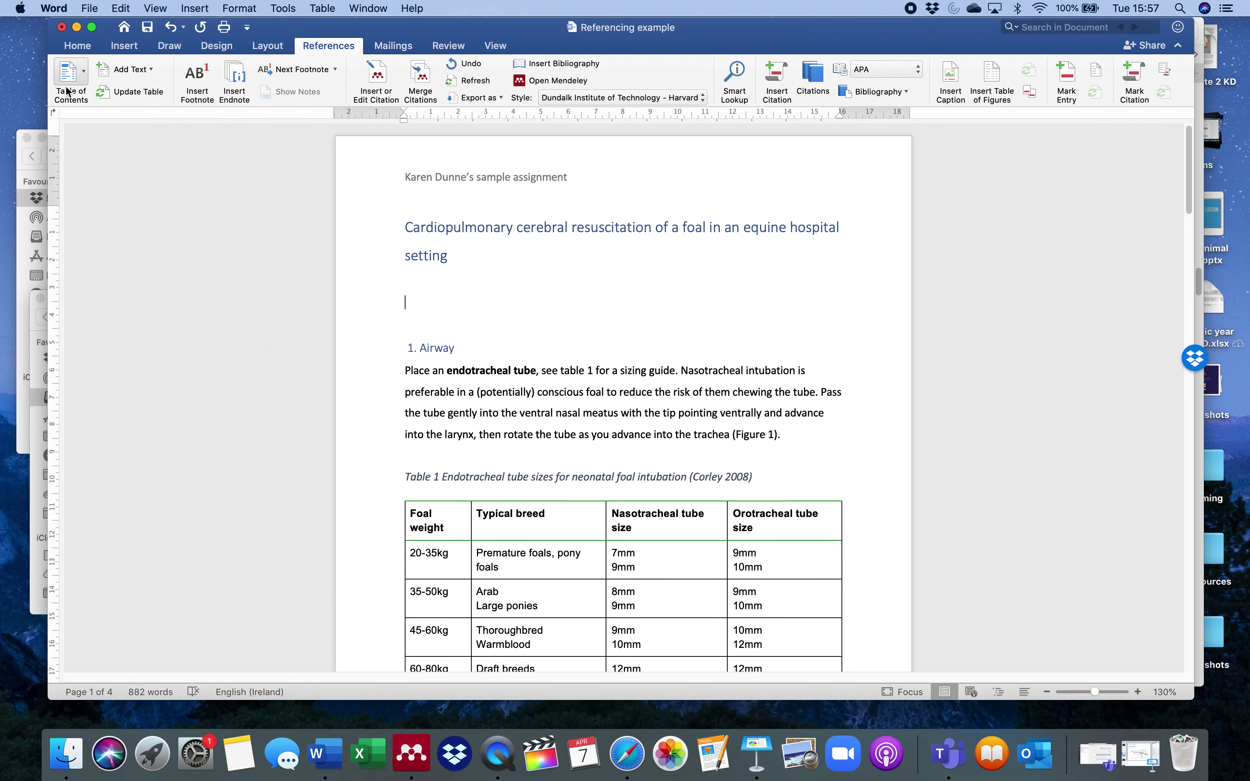
Step: Insert an automatic table of contents below the title in the Modern format, and replace it with the Classic format
{"action": "left_click", "coordinate": [84, 72]}
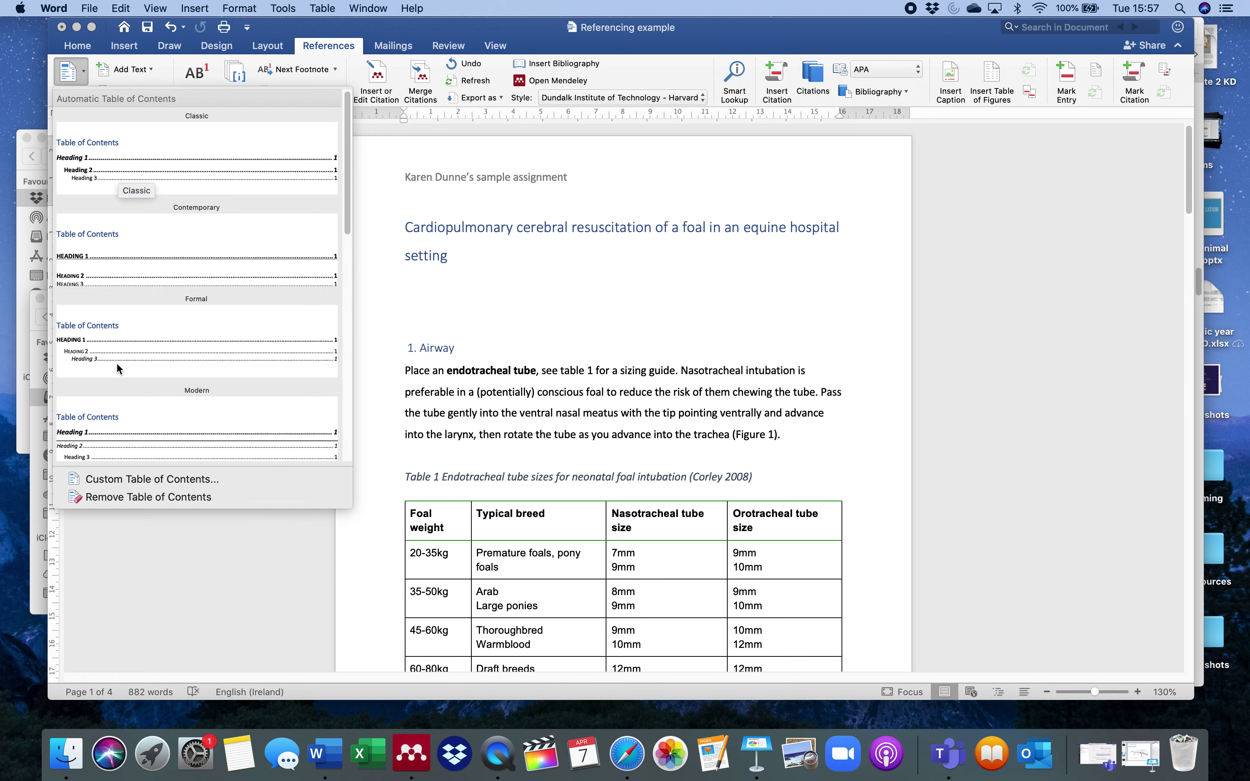
{"action": "left_click", "coordinate": [108, 417]}
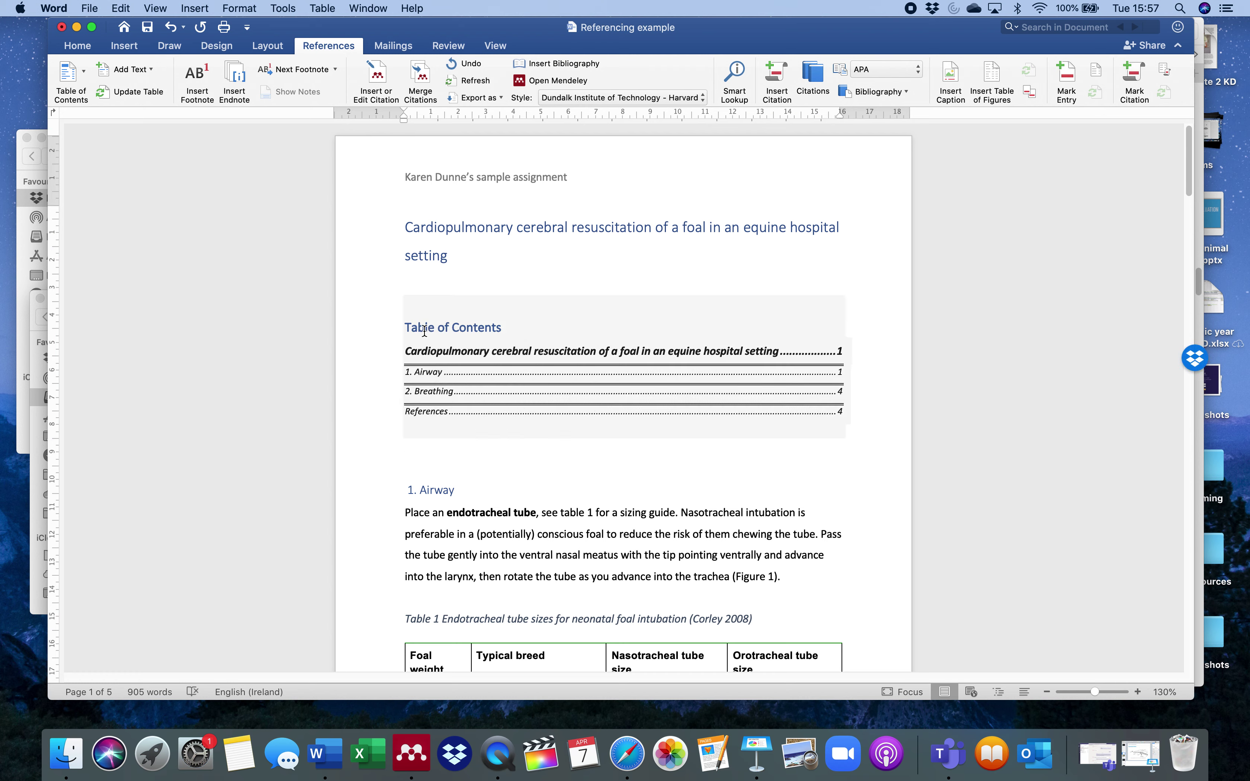
{"action": "left_click", "coordinate": [426, 448]}
{"action": "left_click", "coordinate": [82, 73]}
{"action": "left_click", "coordinate": [111, 155]}
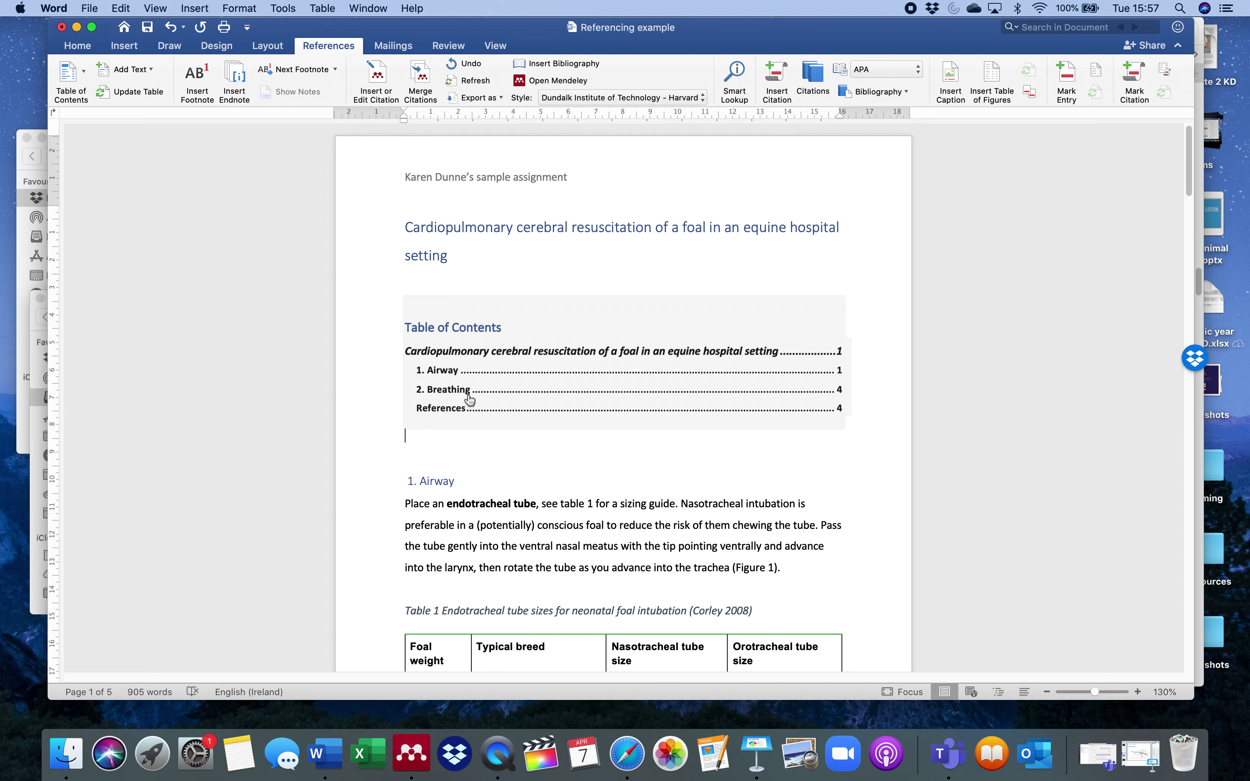
Step: Follow the table of contents links to the 1. Airway and 2. Breathing sections, and return to the first page
{"action": "scroll", "coordinate": [448, 357], "scroll_direction": "down", "scroll_amount": 5}
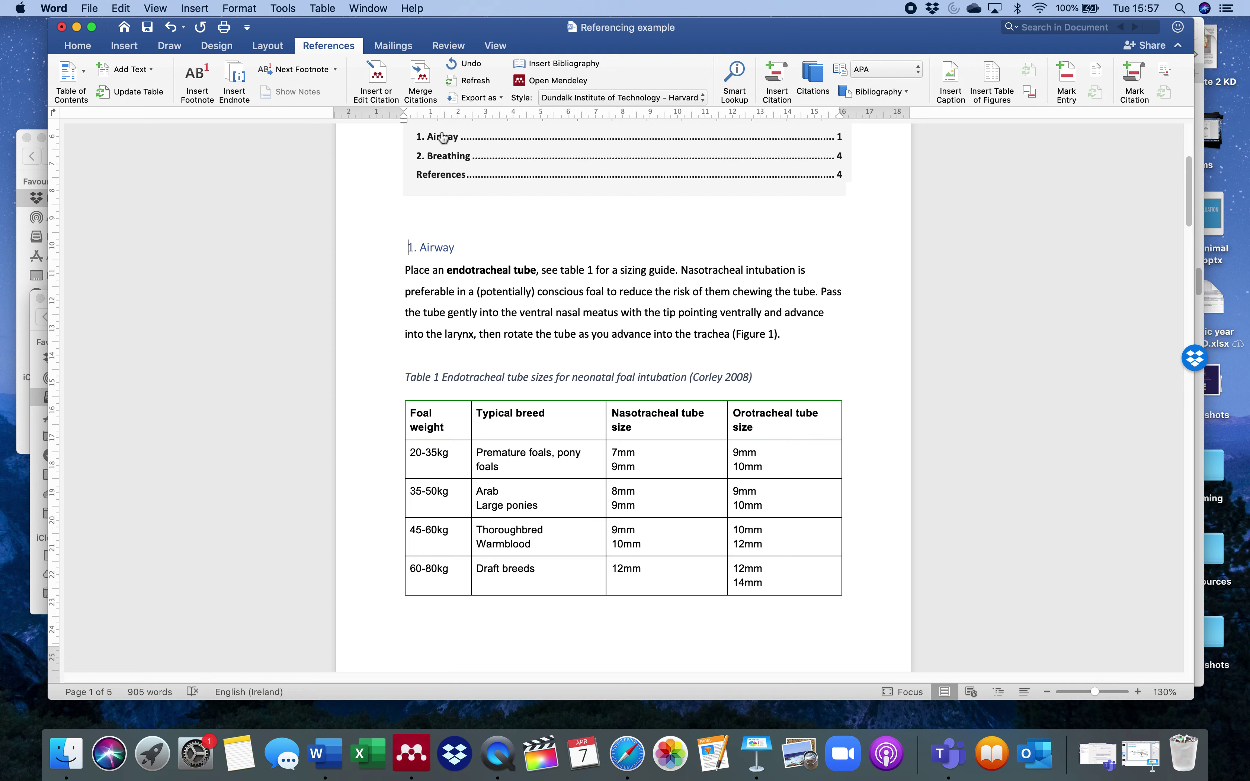
{"action": "left_click", "coordinate": [448, 158]}
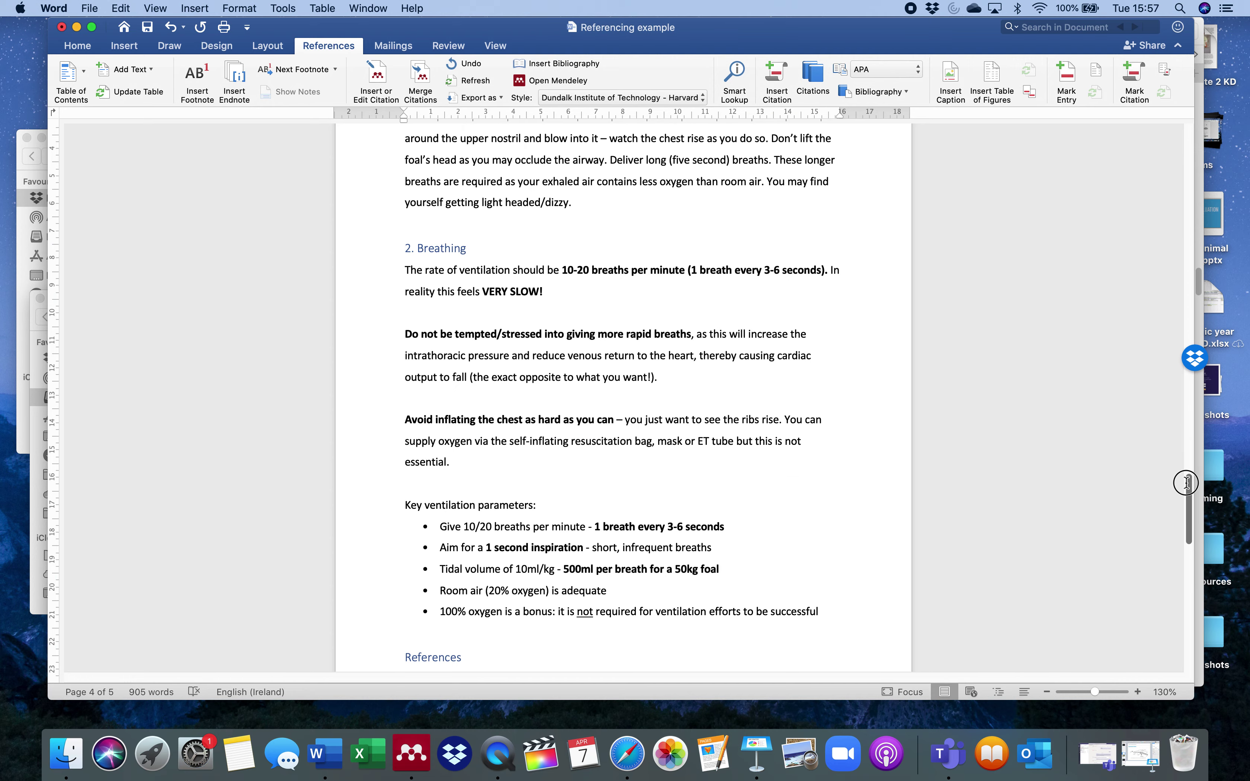
{"action": "mouse_move", "coordinate": [1186, 480]}
{"action": "left_mouse_down"}
{"action": "mouse_move", "coordinate": [1220, 261]}
{"action": "mouse_move", "coordinate": [1209, 150]}
{"action": "left_mouse_up"}
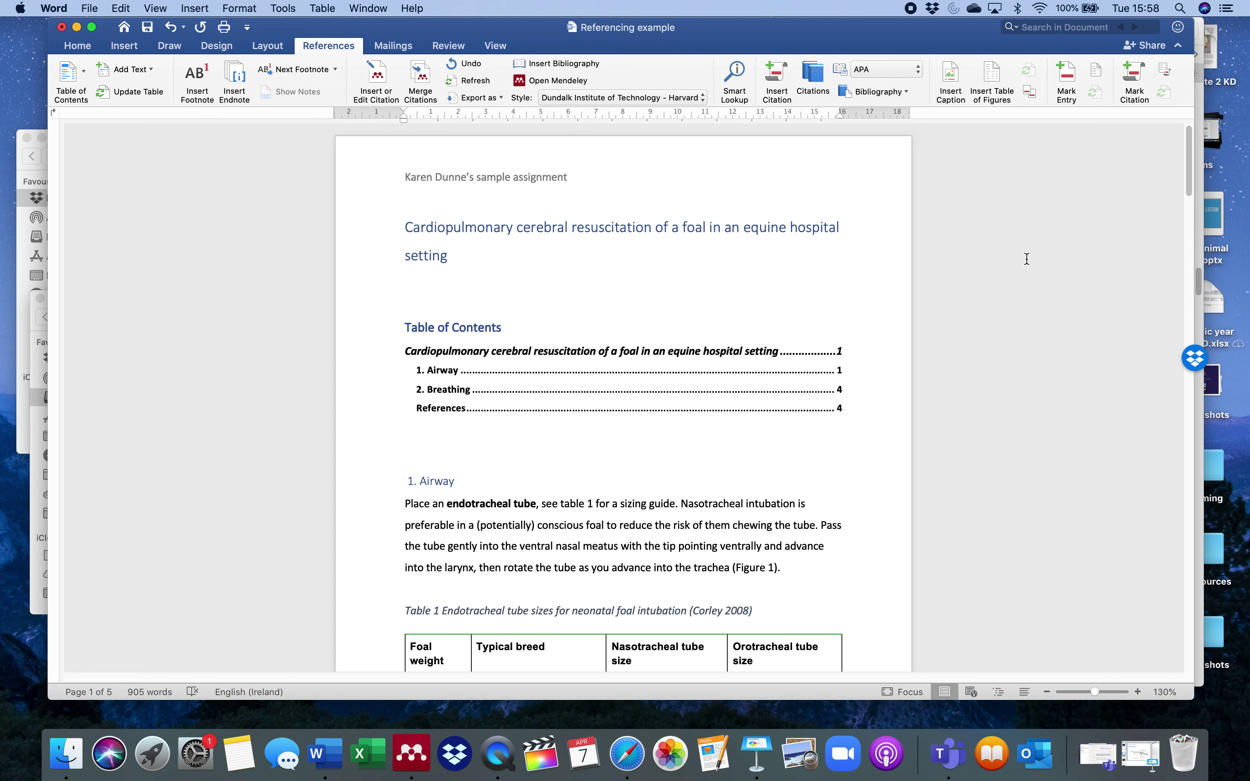
Step: Add the line "3. Circulation" between the ventilation parameters list and the References heading
{"action": "left_click_drag", "start_coordinate": [1188, 166], "coordinate": [1218, 544]}
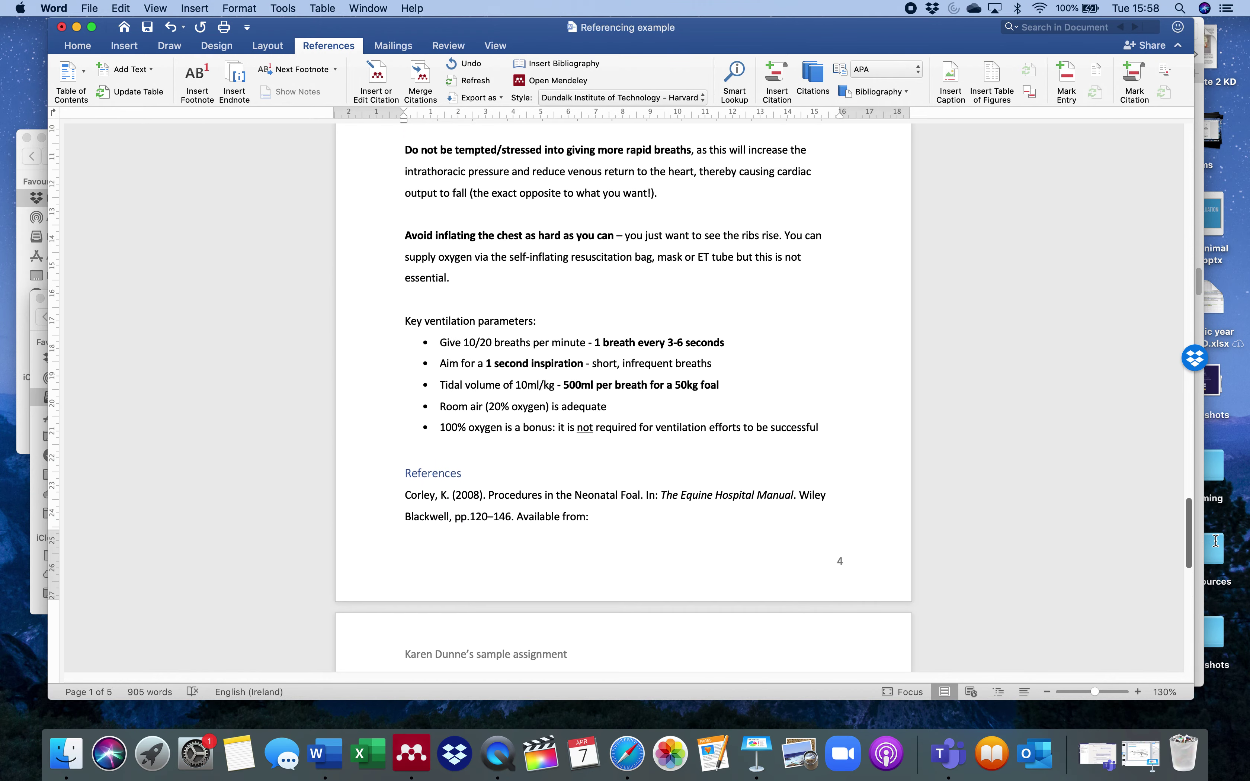
{"action": "left_click", "coordinate": [424, 454]}
{"action": "key", "text": "Return"}
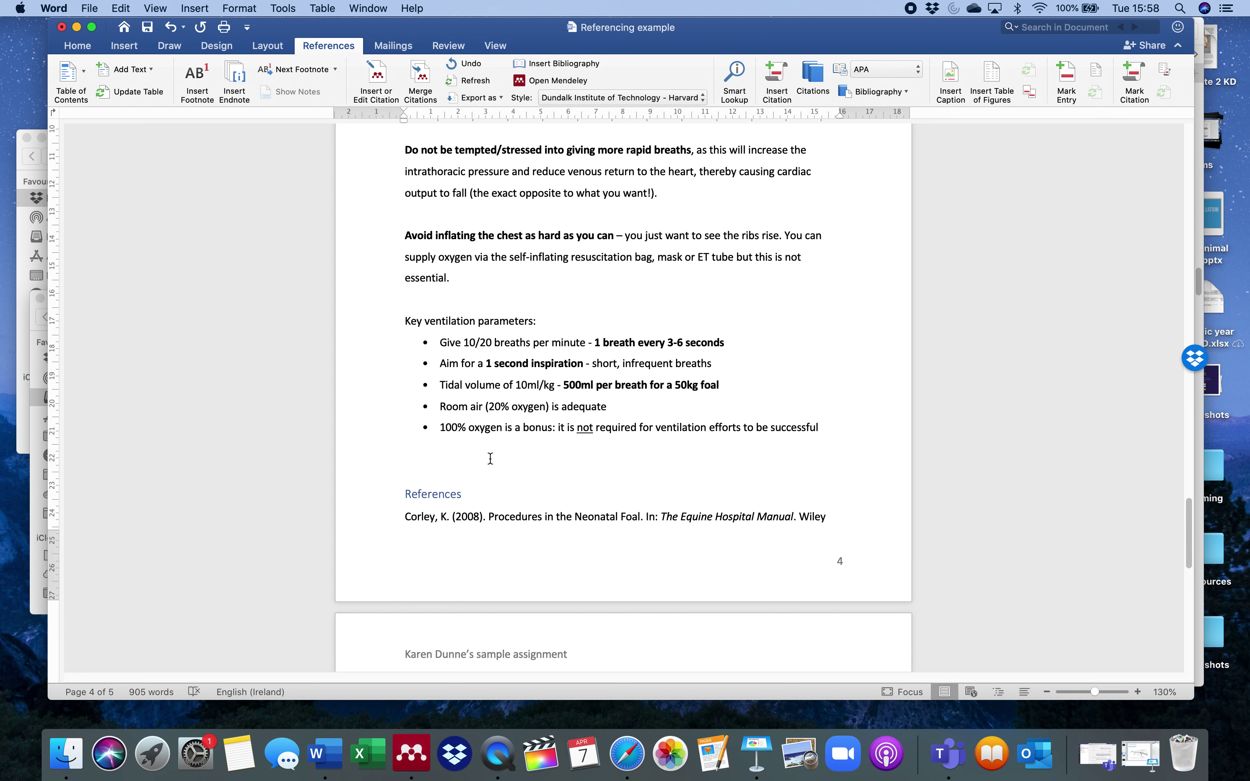
{"action": "type", "text": "3. Circulation"}
{"action": "key", "text": "Return"}
Step: Apply the Heading 2 style to the "3. Circulation" line
{"action": "left_click_drag", "start_coordinate": [470, 471], "coordinate": [384, 468]}
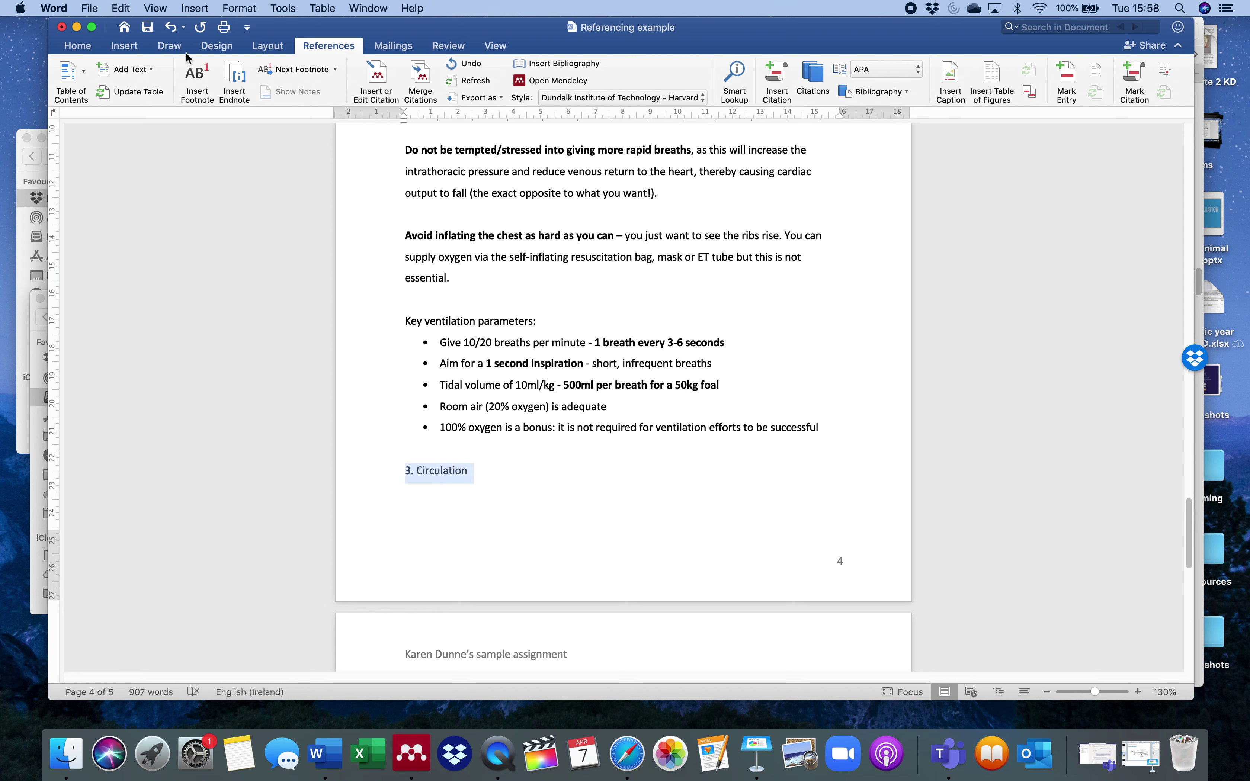
{"action": "left_click", "coordinate": [77, 45]}
{"action": "left_click", "coordinate": [845, 78]}
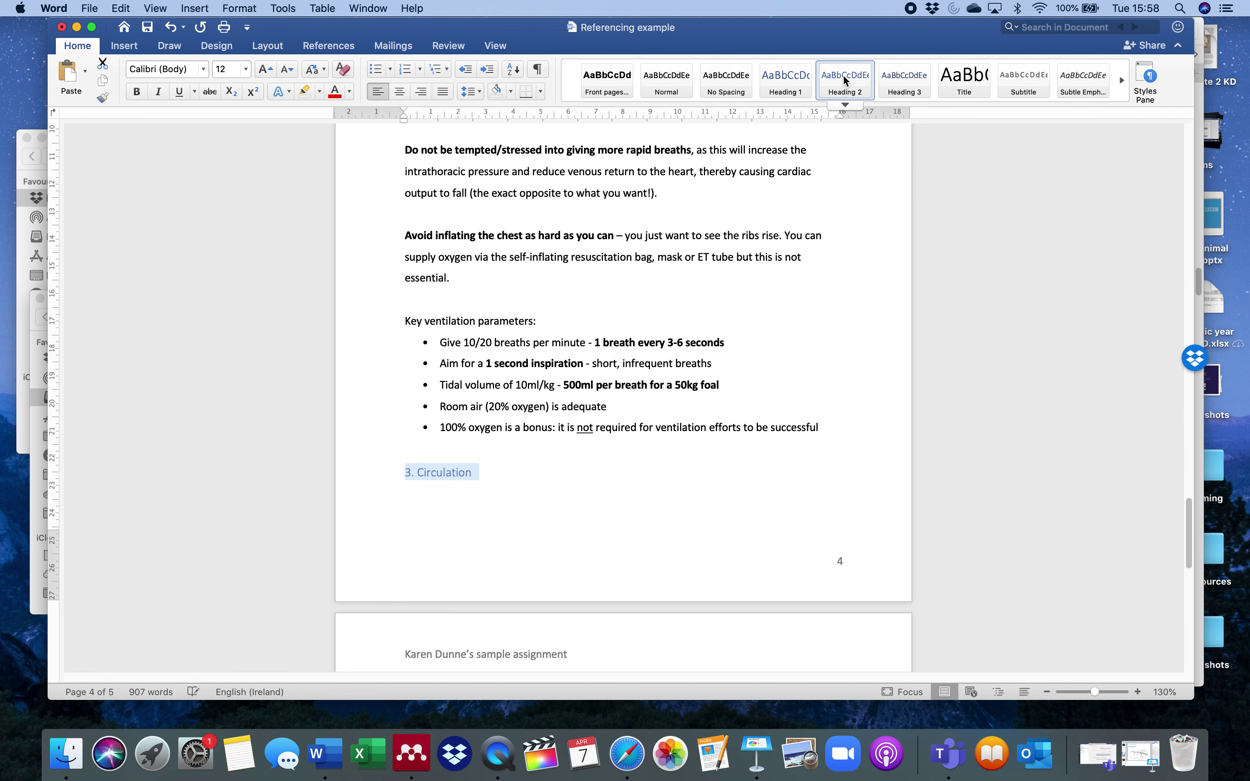
{"action": "left_click", "coordinate": [525, 514]}
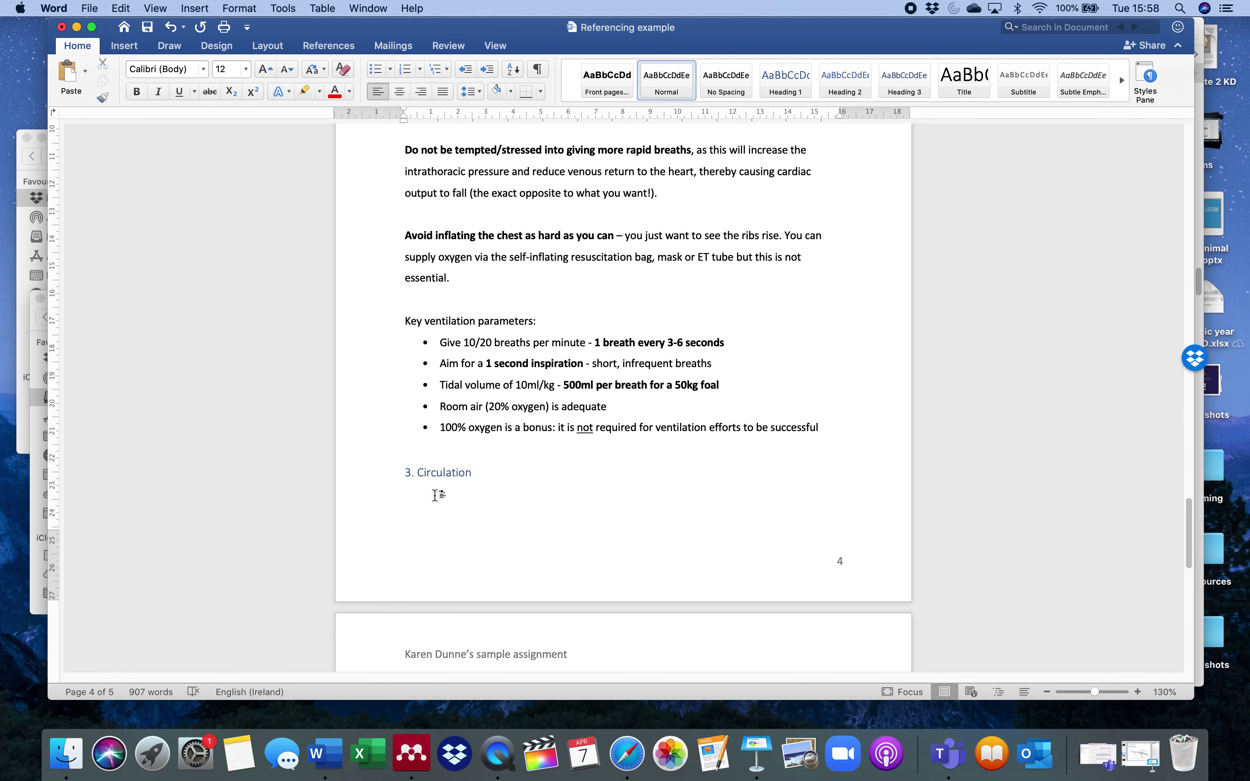
Step: Return to the table of contents on the first page and update the entire table
{"action": "left_click_drag", "start_coordinate": [1189, 528], "coordinate": [1241, 129]}
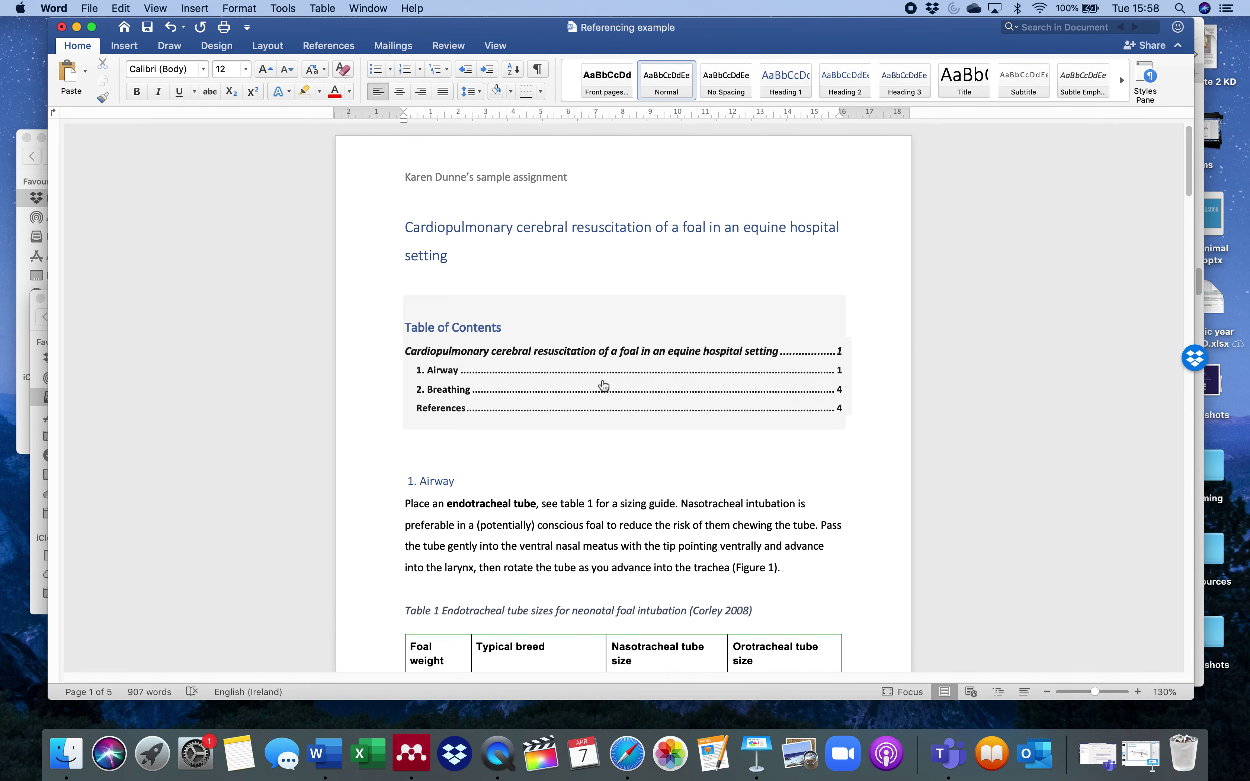
{"action": "left_click", "coordinate": [579, 385]}
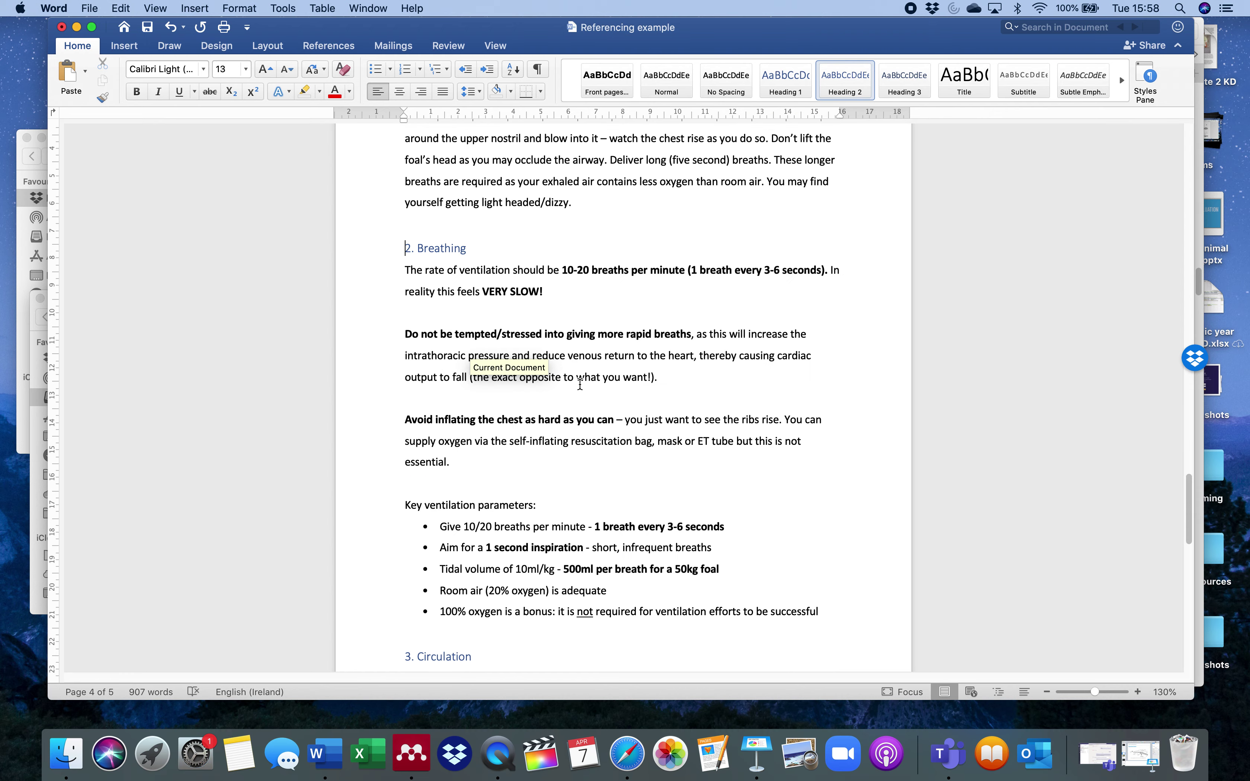
{"action": "left_click_drag", "start_coordinate": [1190, 494], "coordinate": [1242, 120]}
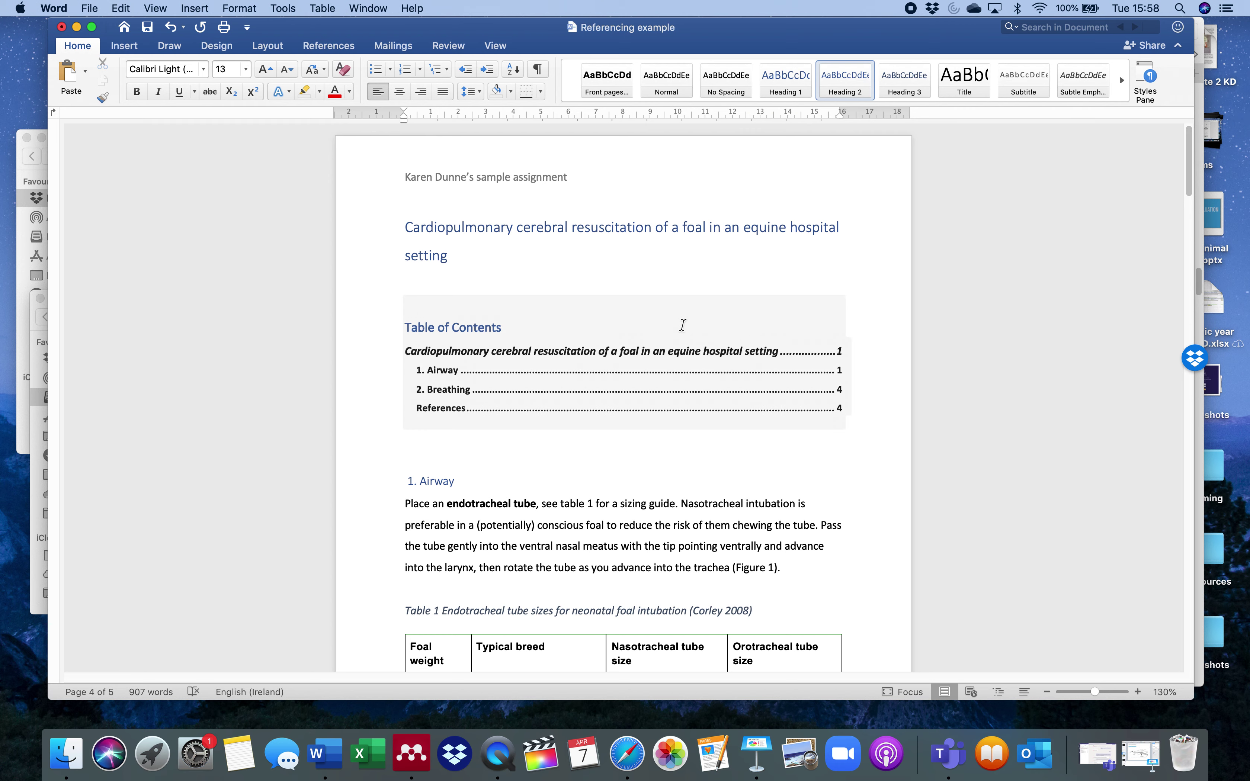
{"action": "left_click", "coordinate": [332, 47]}
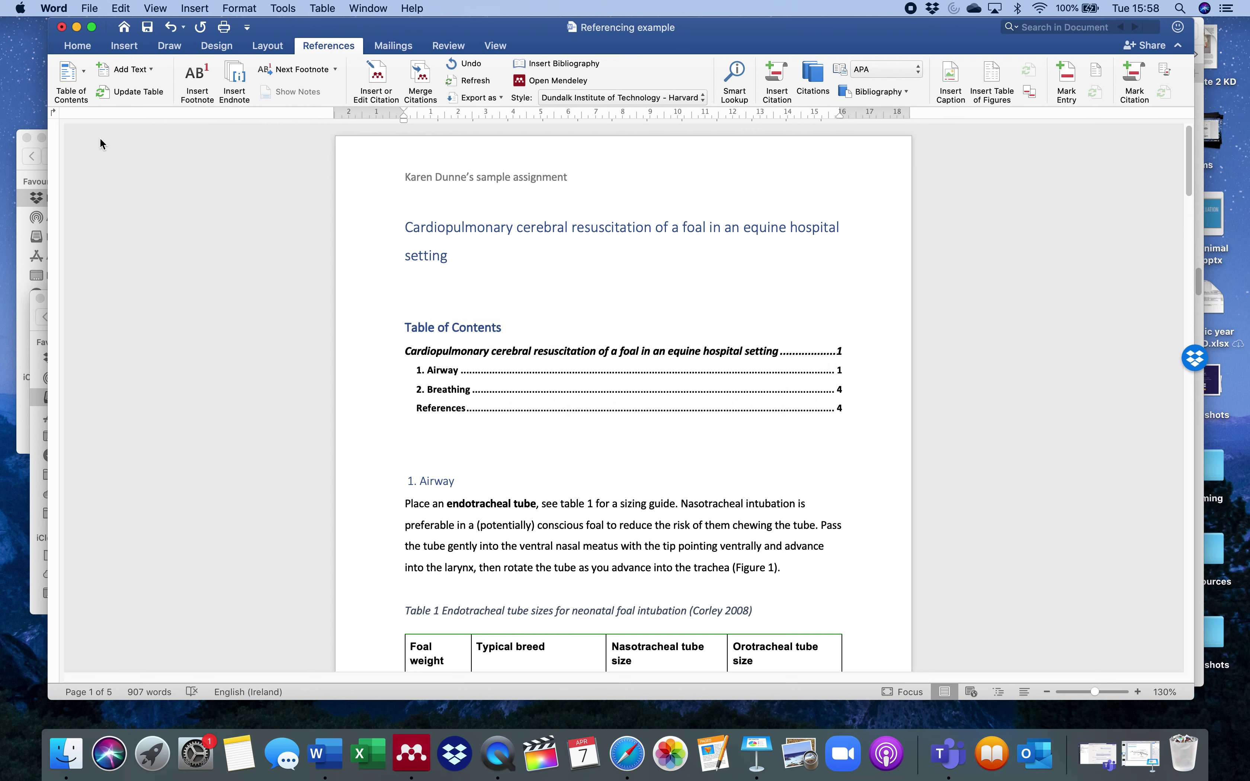
{"action": "left_click", "coordinate": [132, 93]}
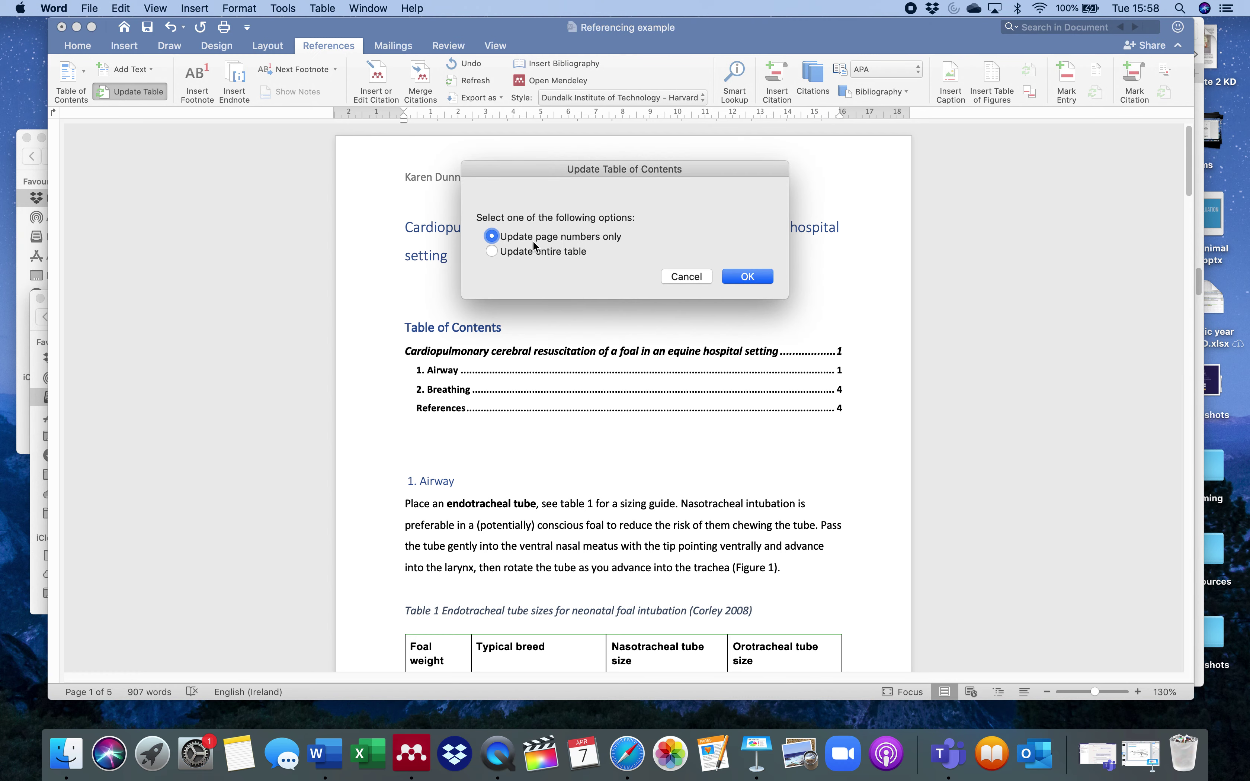
{"action": "left_click", "coordinate": [528, 251]}
{"action": "left_click", "coordinate": [747, 276]}
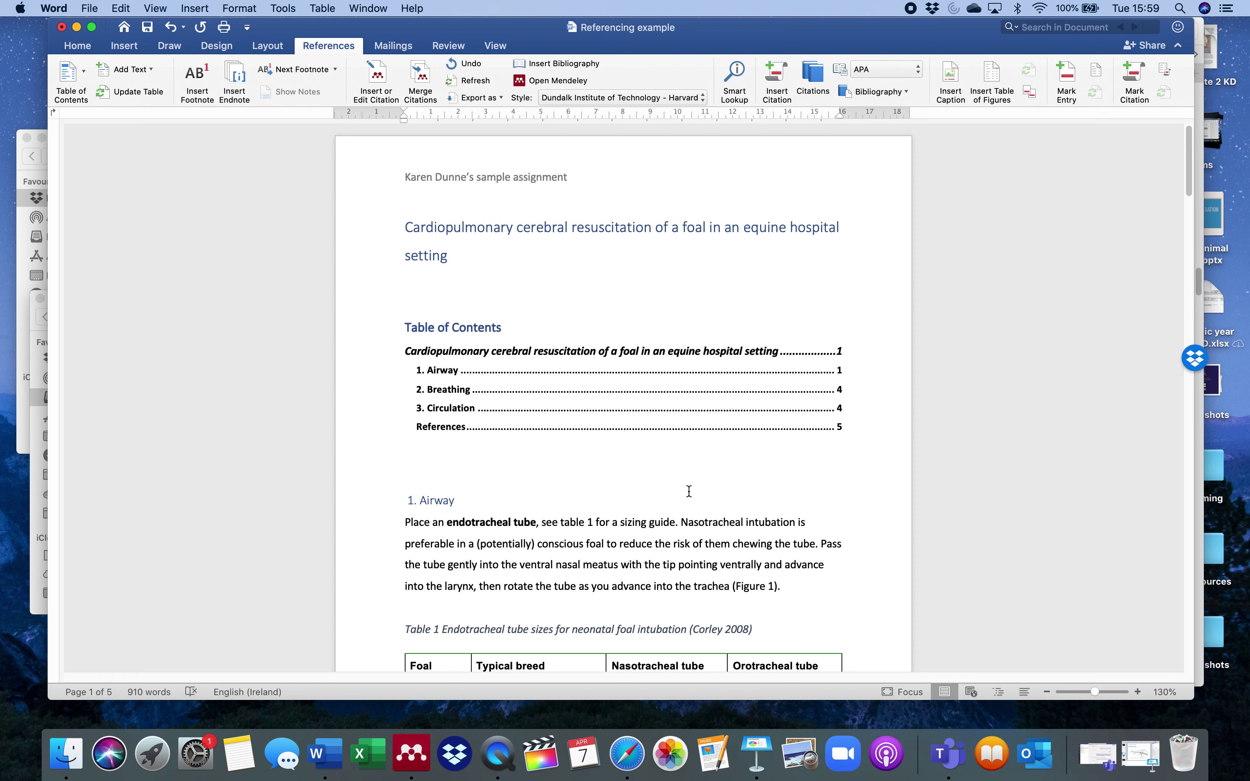
{"action": "right_click", "coordinate": [516, 370]}
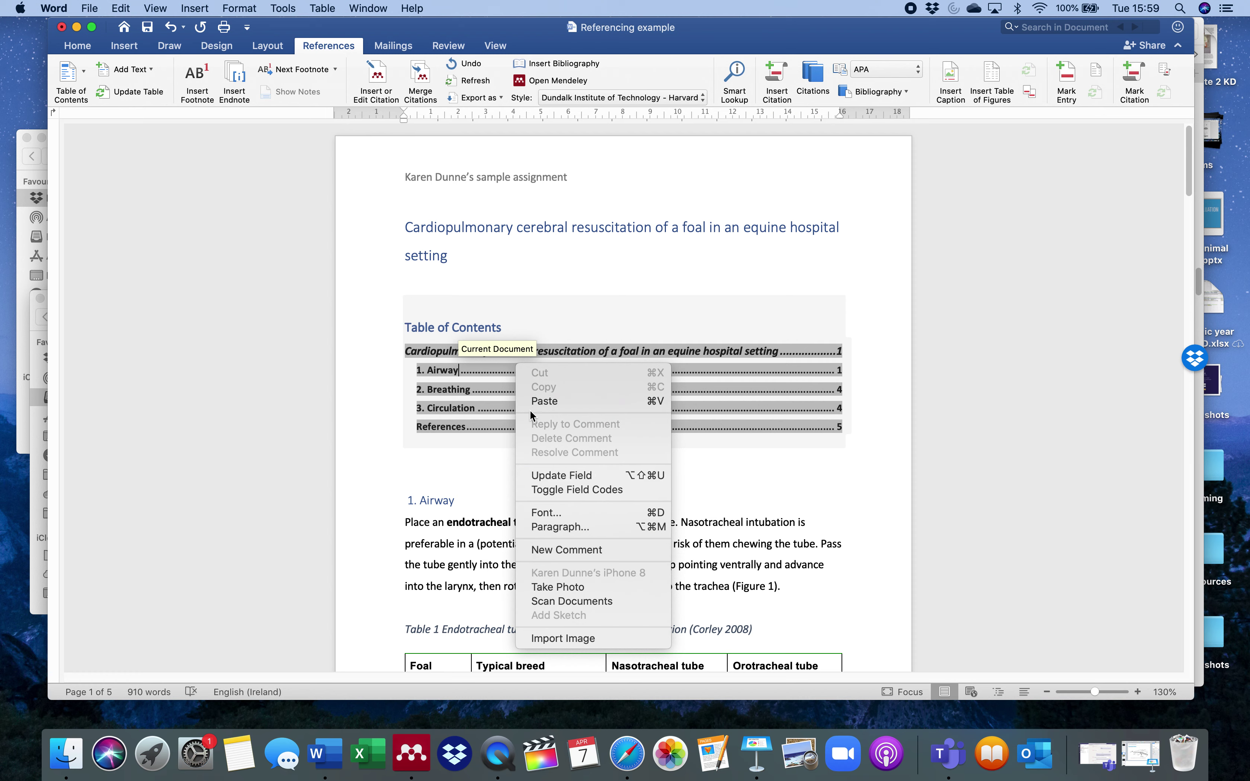
{"action": "left_click", "coordinate": [474, 279]}
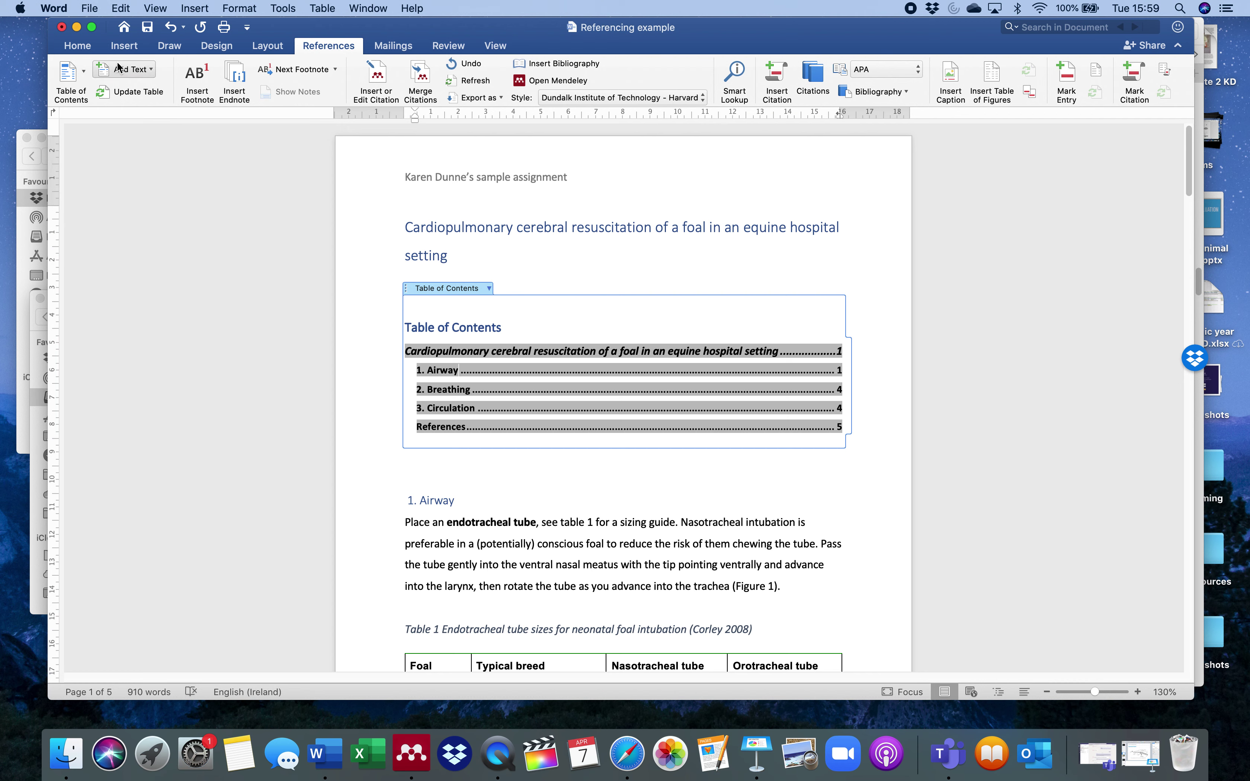
{"action": "left_click", "coordinate": [488, 290]}
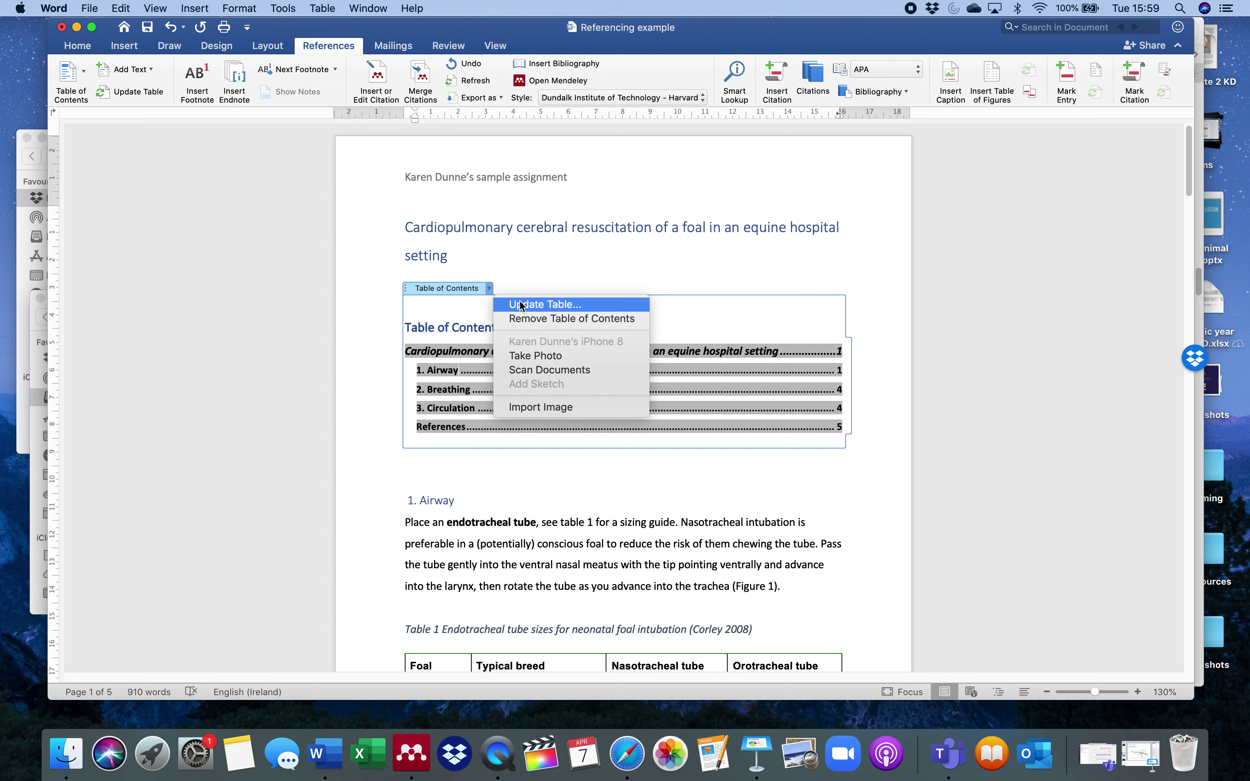
{"action": "left_click", "coordinate": [496, 285]}
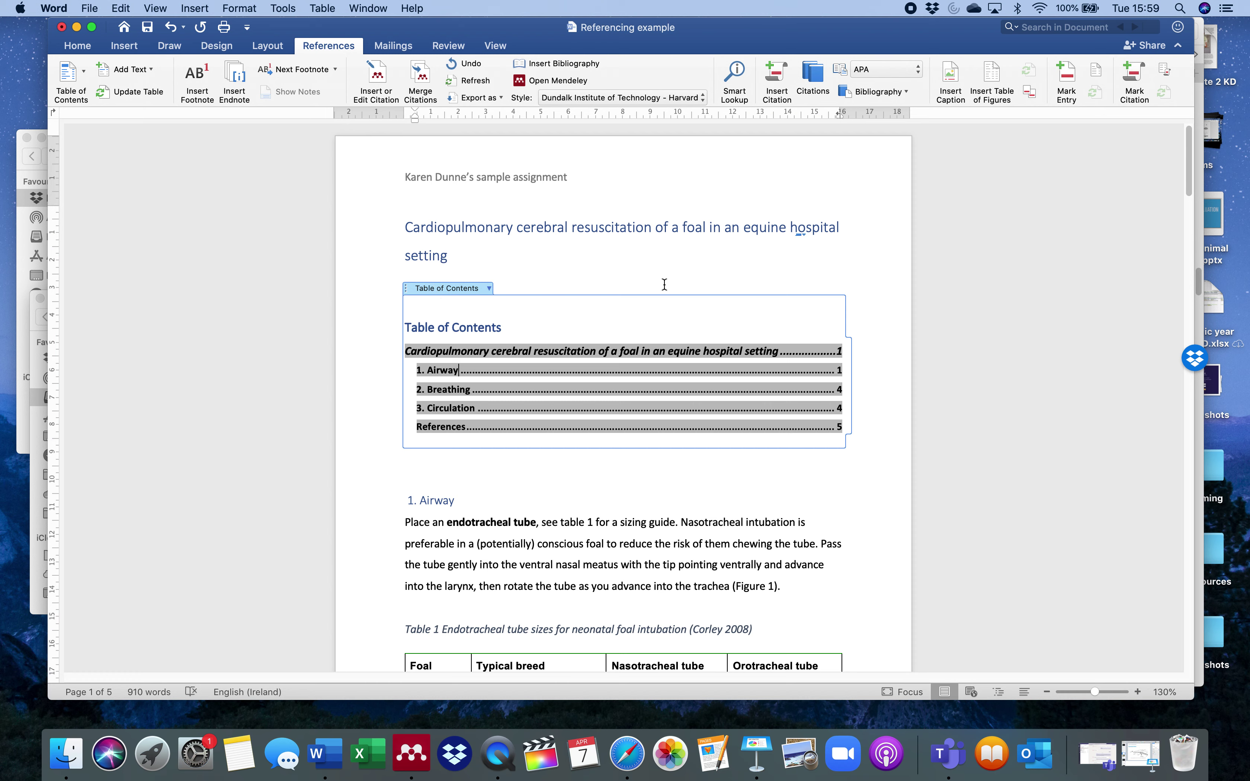
Step: Add a blank line between the table of contents and the 1. Airway heading
{"action": "left_click", "coordinate": [480, 468]}
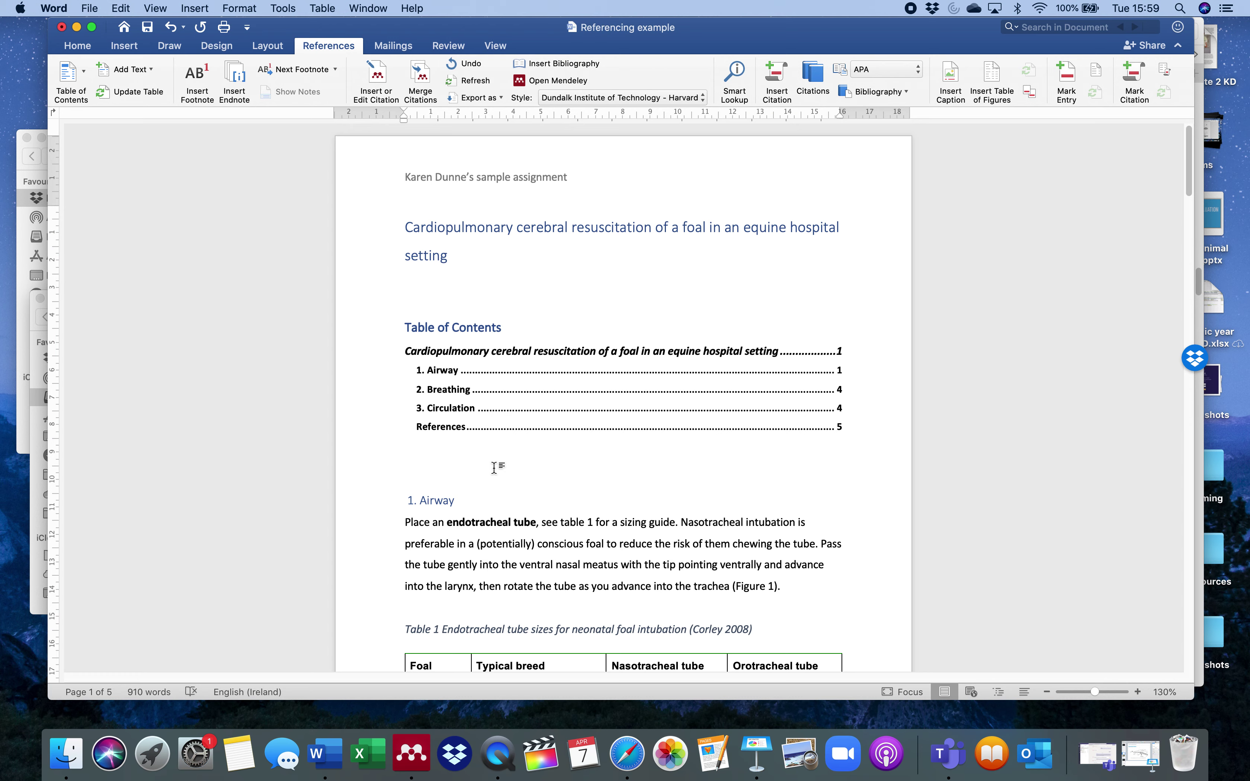
{"action": "left_click", "coordinate": [495, 468]}
{"action": "key", "text": "Return"}
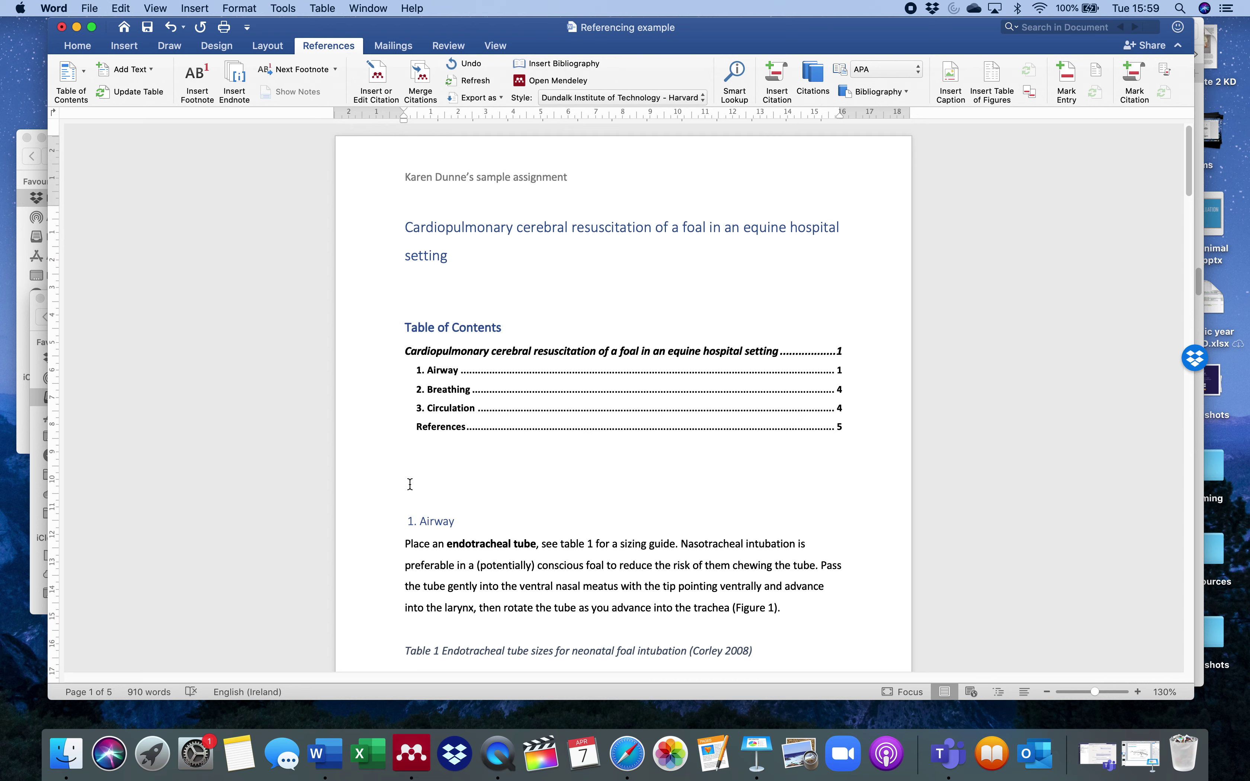
Step: Insert a table of figures below the table of contents for the Figure caption label, with dotted tab leaders and links instead of page numbers turned off
{"action": "left_click", "coordinate": [998, 76]}
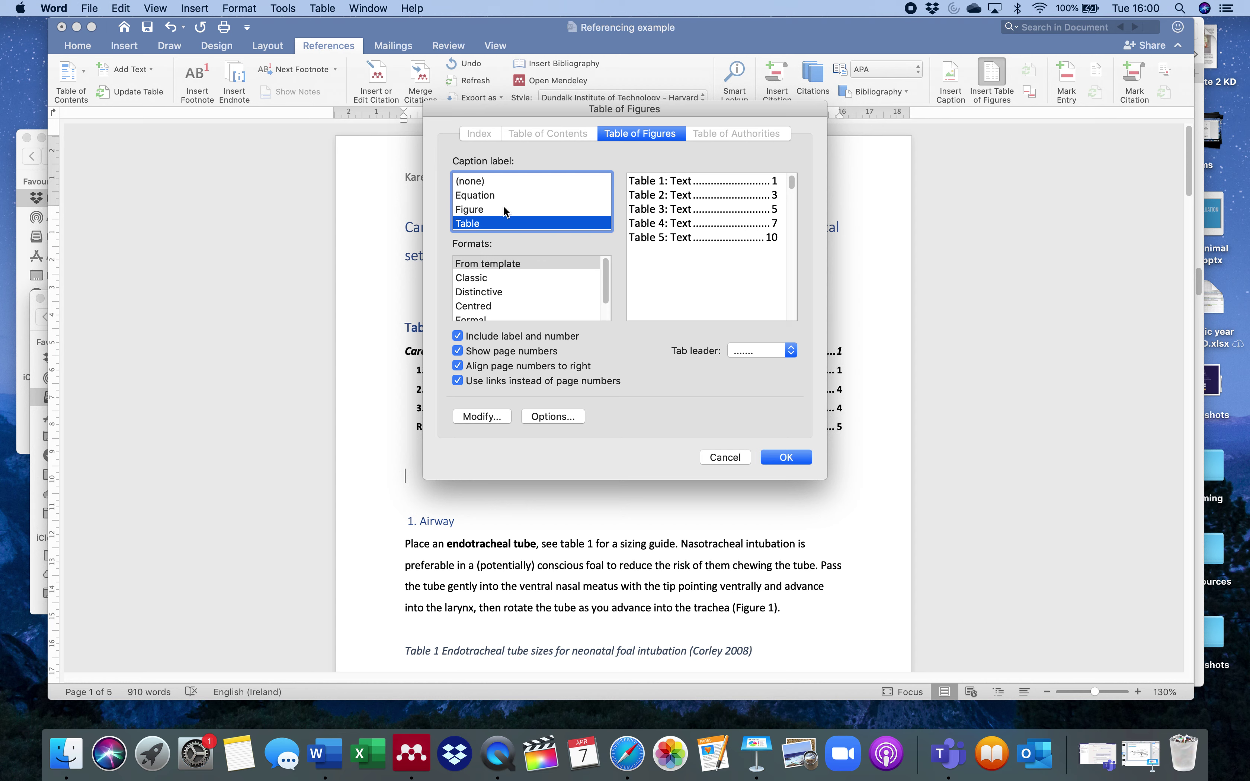
{"action": "left_click", "coordinate": [476, 209]}
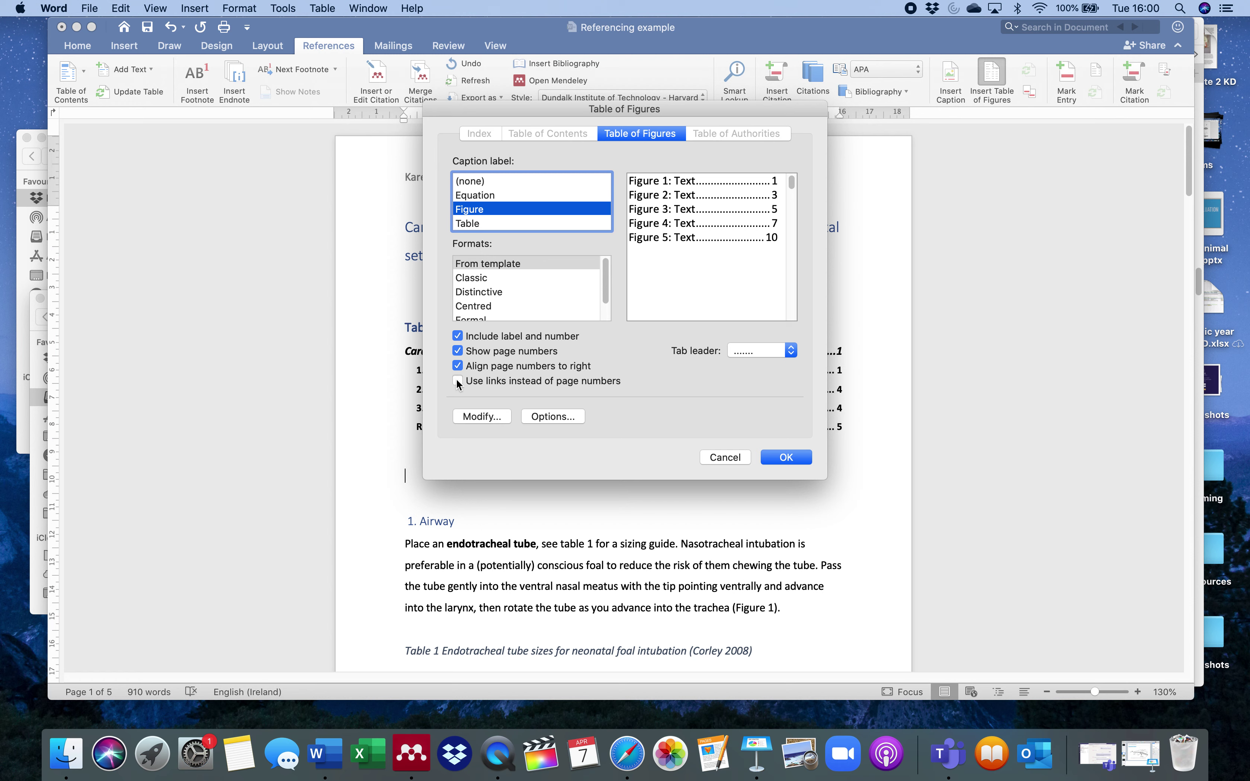
{"action": "left_click", "coordinate": [792, 353]}
{"action": "left_click", "coordinate": [745, 356]}
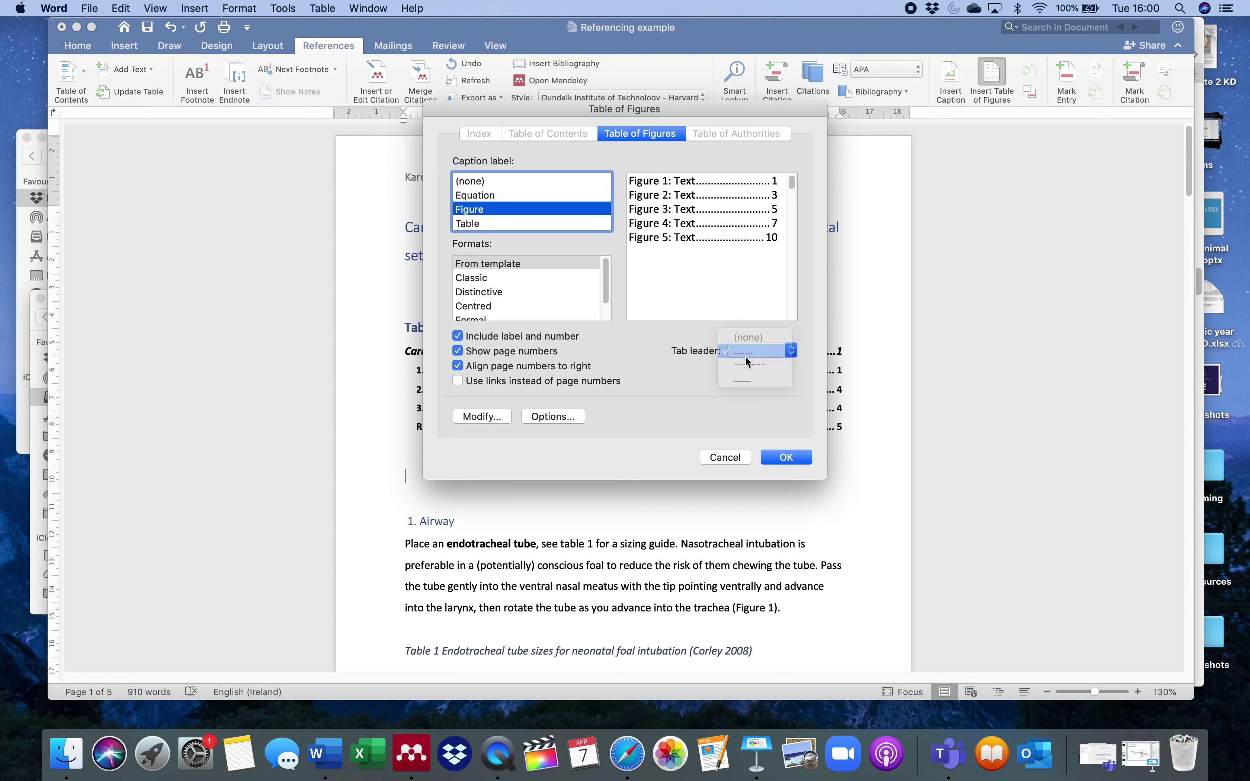
{"action": "left_click", "coordinate": [480, 416]}
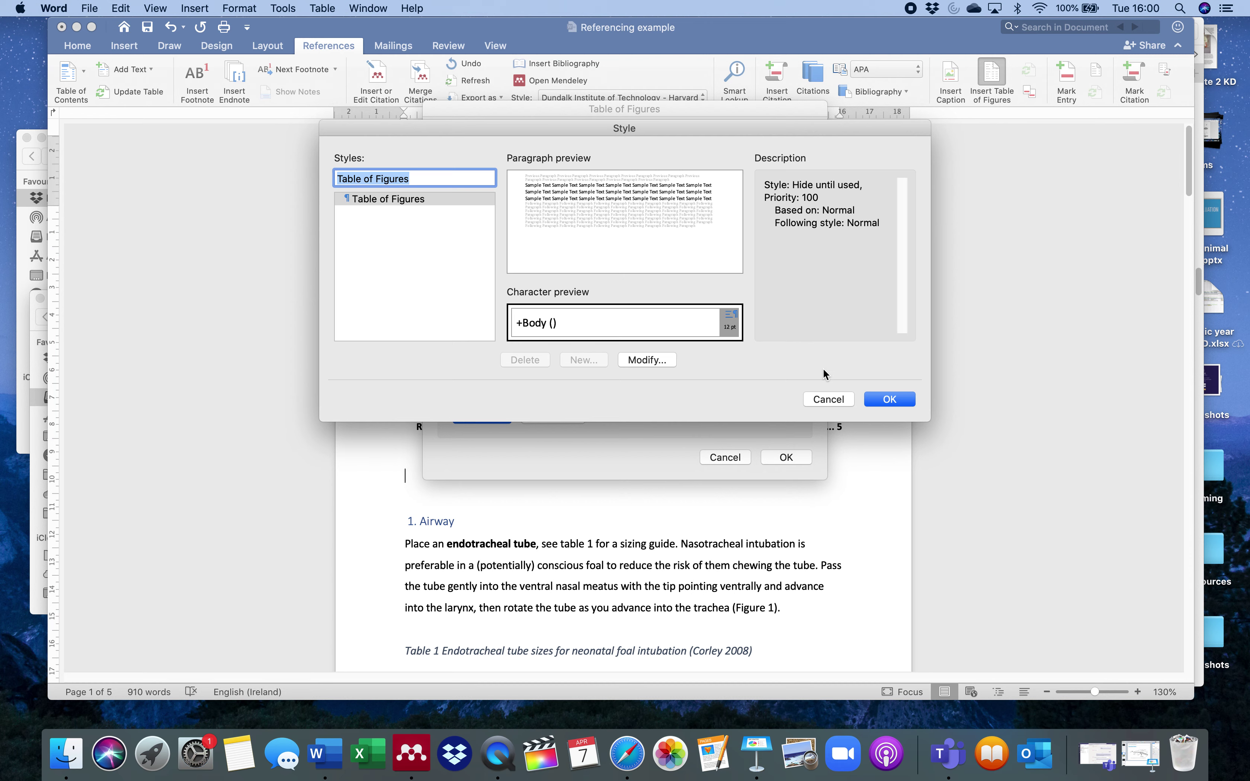
{"action": "left_click", "coordinate": [839, 401]}
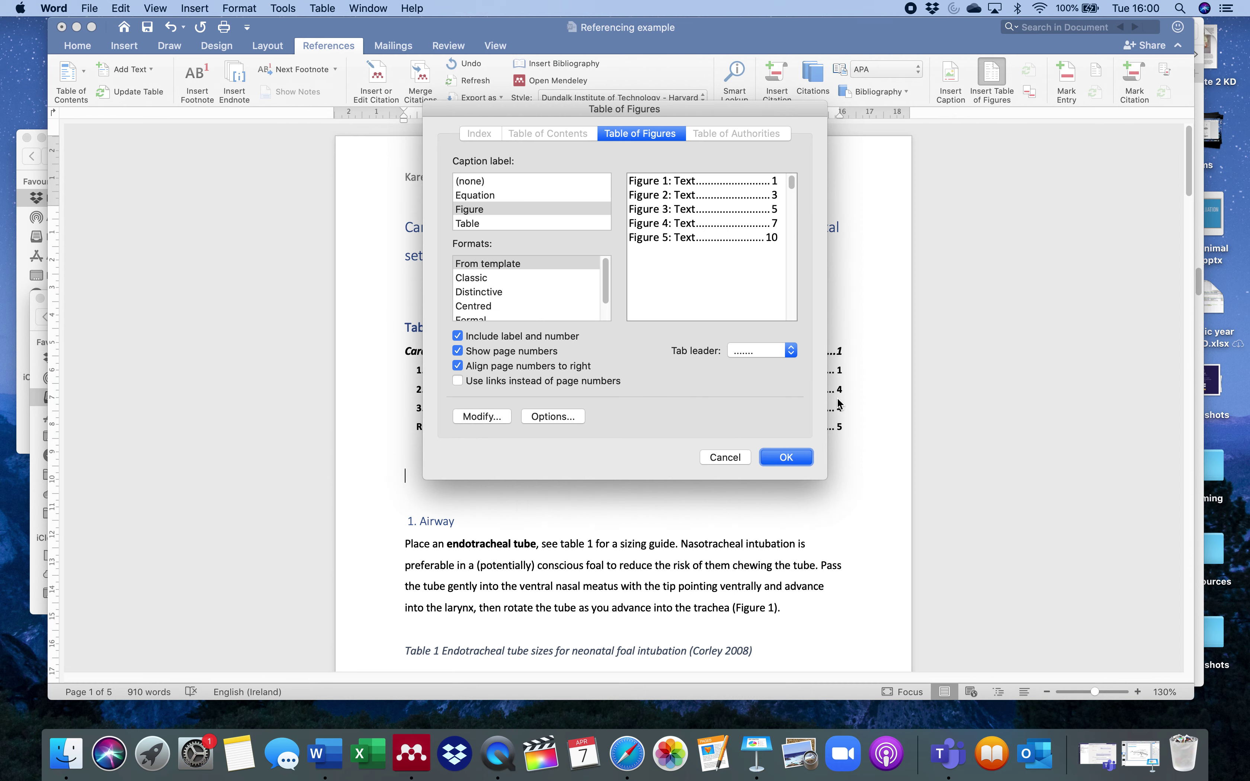
{"action": "left_click", "coordinate": [776, 458]}
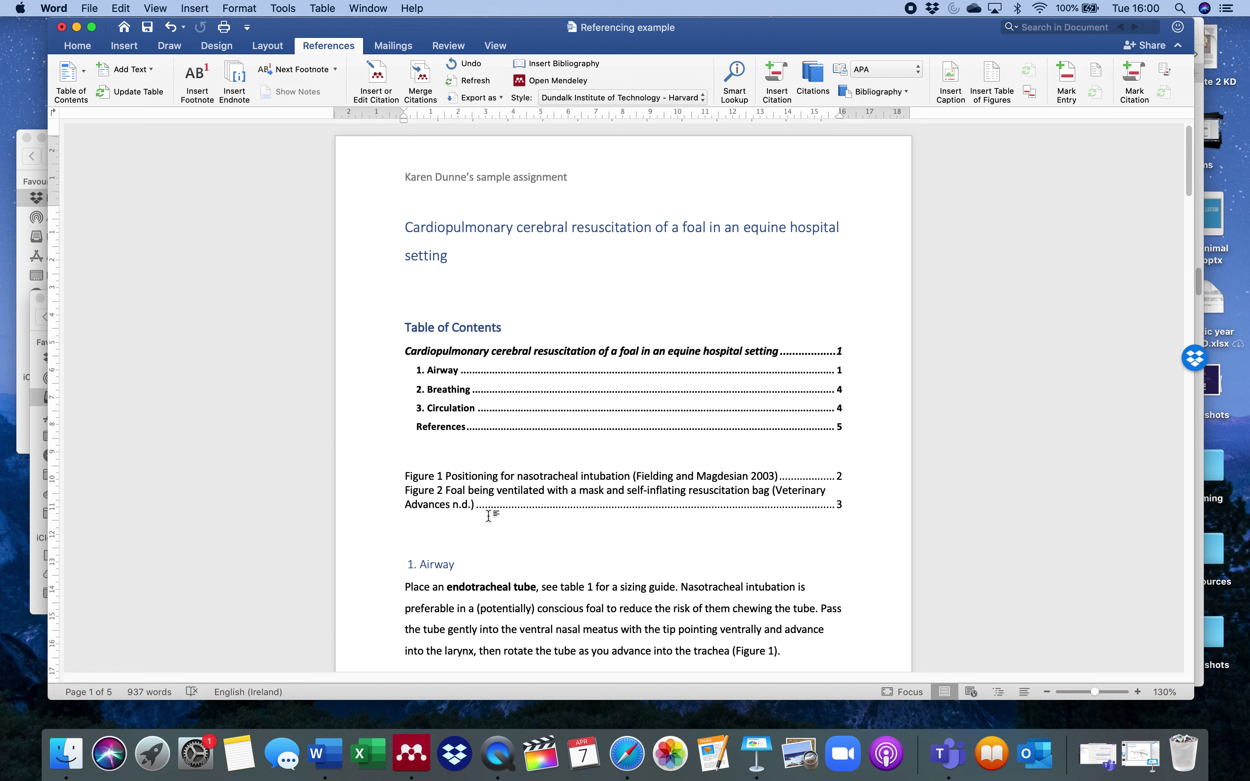
Step: Add the line "List of figures" directly above the figure entries and apply the Heading 2 style to it
{"action": "left_click", "coordinate": [405, 474]}
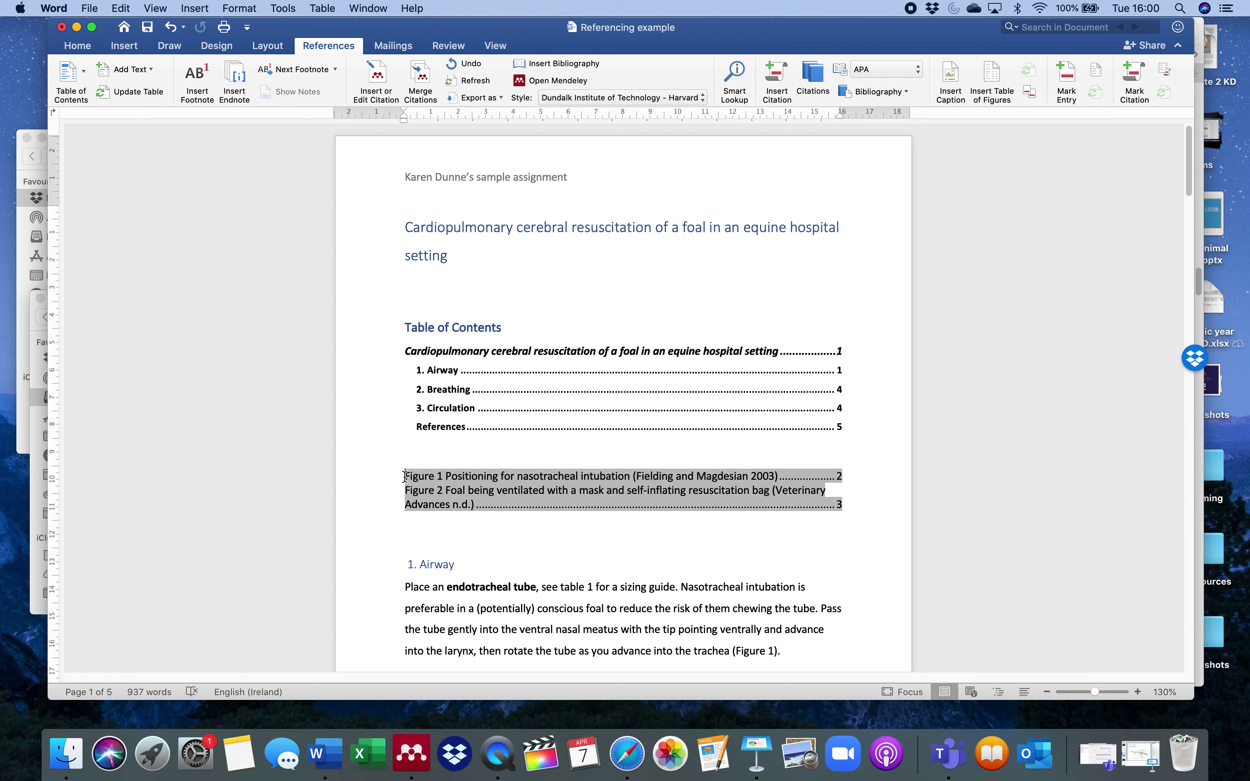
{"action": "key", "text": "Return"}
{"action": "type", "text": "List of figures"}
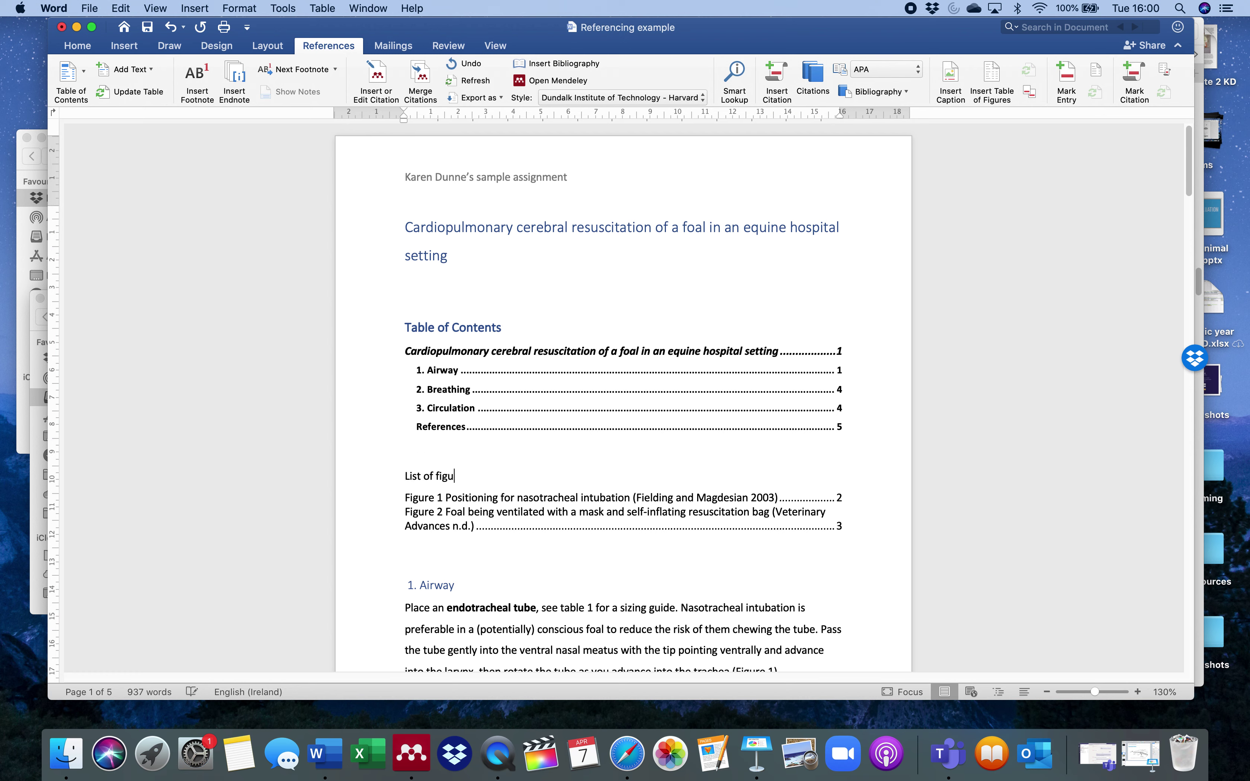
{"action": "triple_click", "coordinate": [432, 474]}
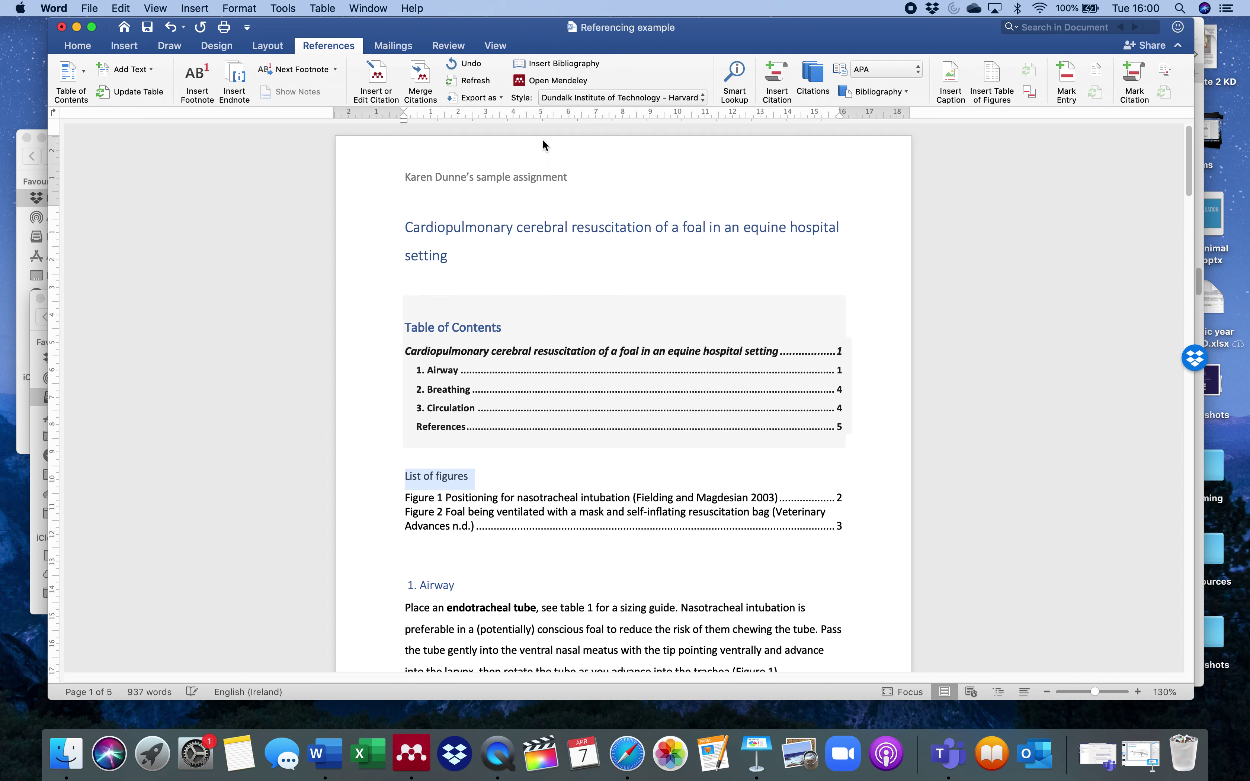
{"action": "left_click", "coordinate": [84, 49]}
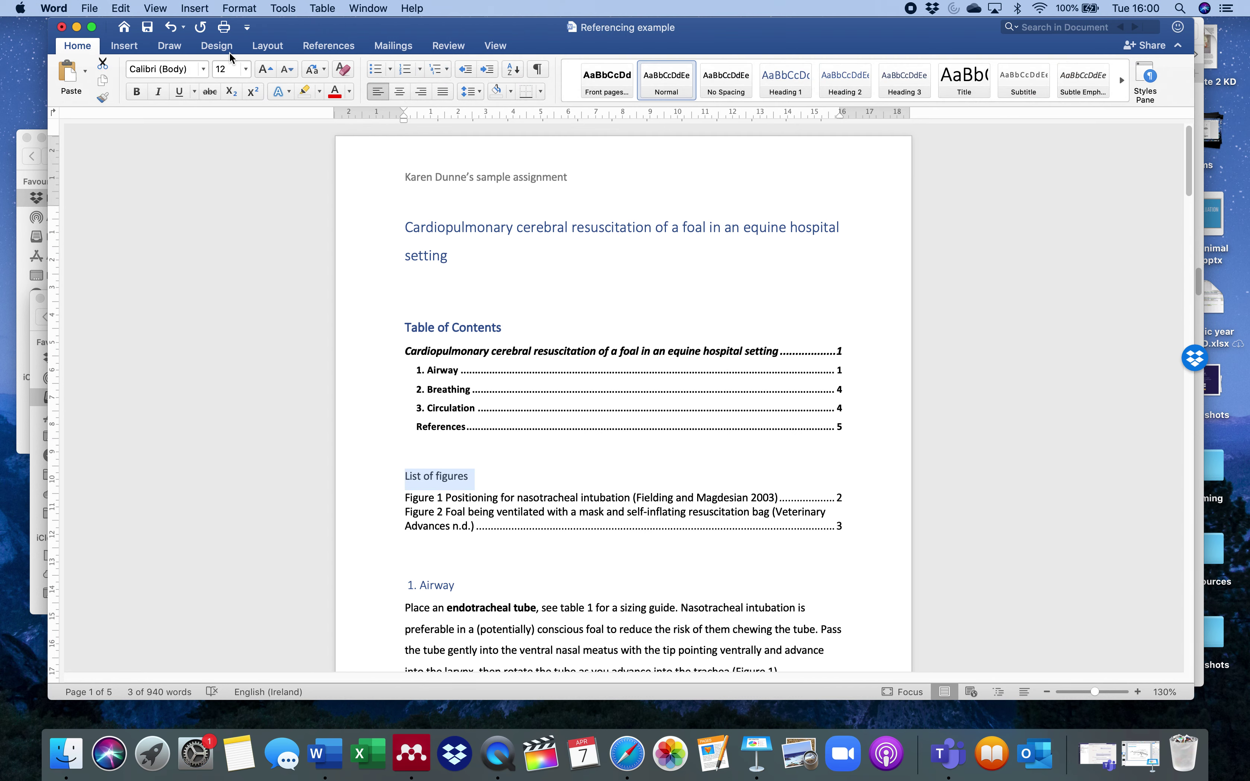
{"action": "left_click", "coordinate": [838, 89]}
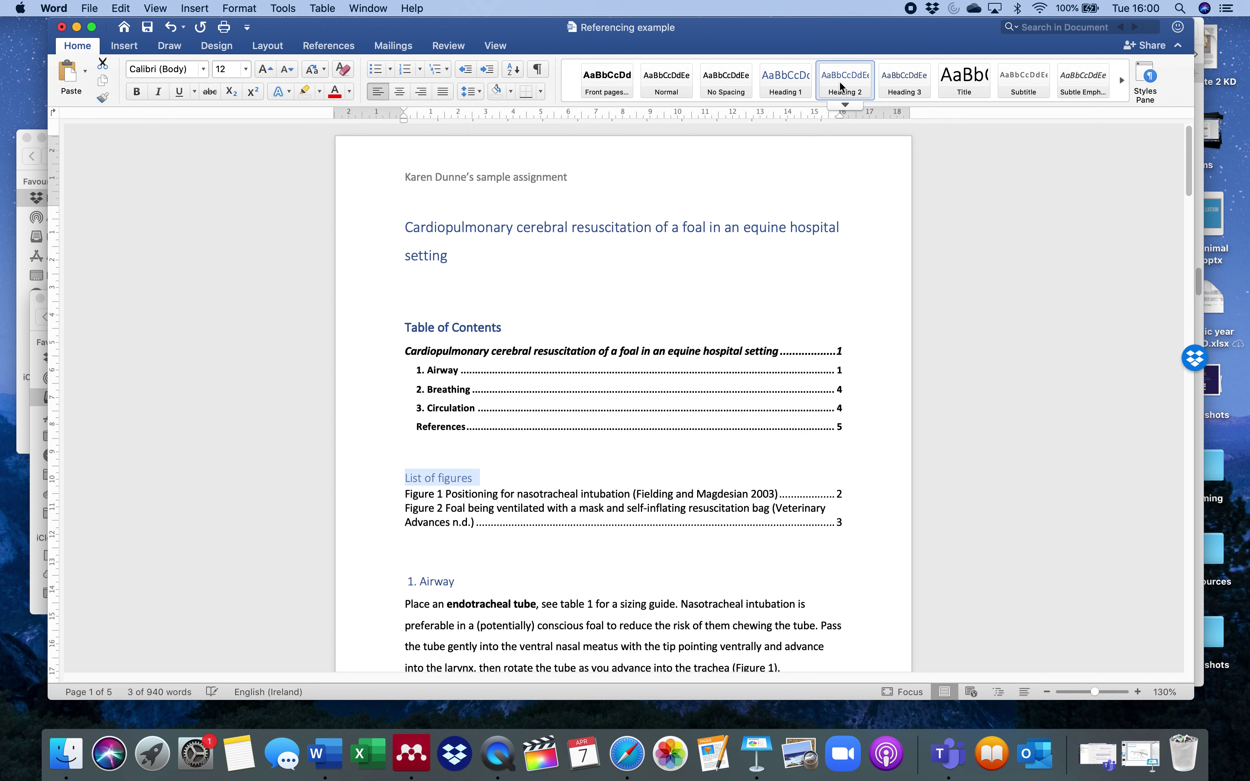
Step: Update the entire table of contents on the first page to include the "List of figures" heading
{"action": "left_click", "coordinate": [510, 471]}
{"action": "left_click", "coordinate": [512, 388]}
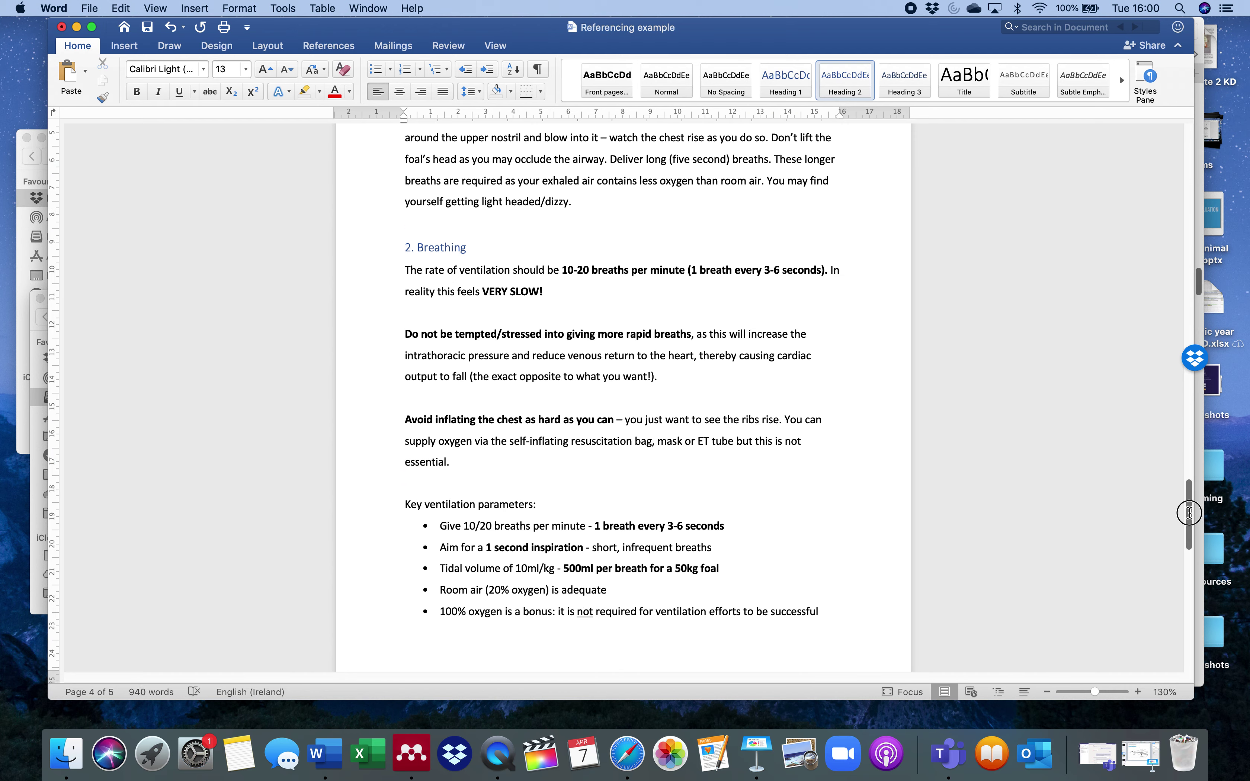
{"action": "left_click_drag", "start_coordinate": [1188, 512], "coordinate": [1188, 158]}
{"action": "left_click", "coordinate": [513, 329]}
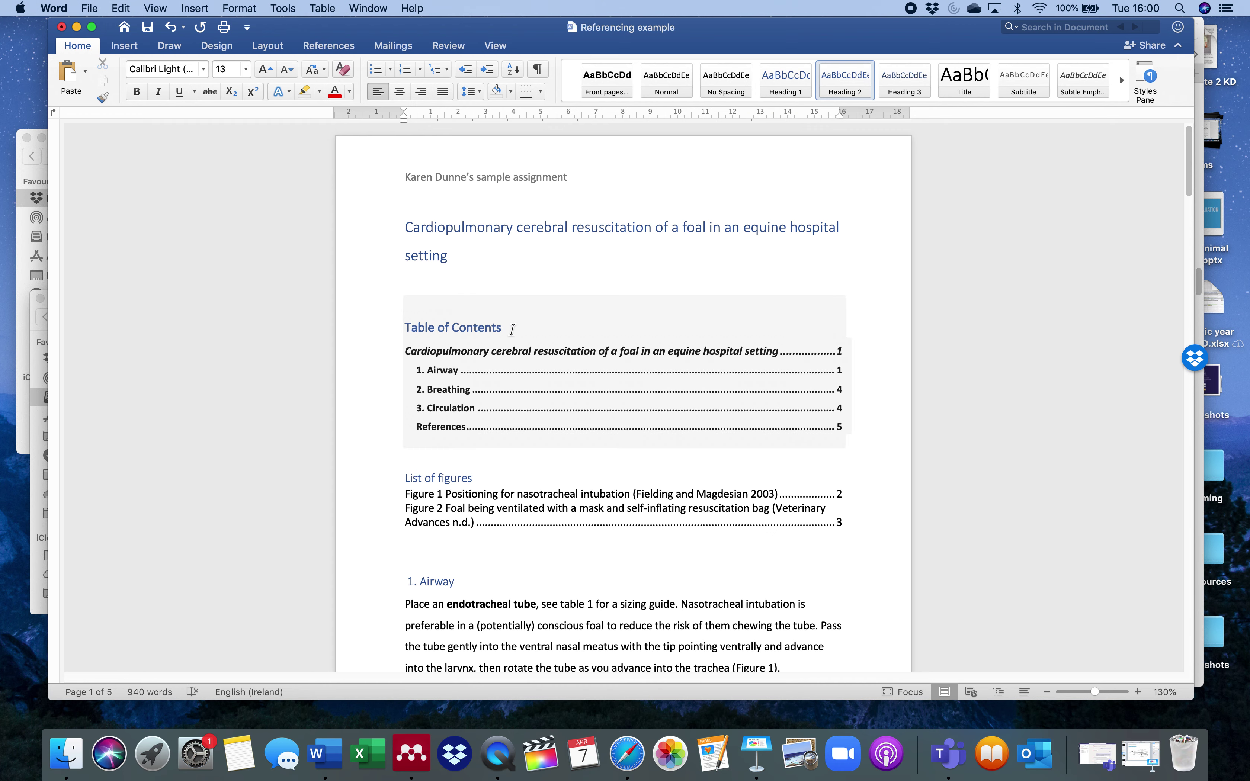
{"action": "left_click", "coordinate": [330, 47]}
{"action": "left_click", "coordinate": [129, 92]}
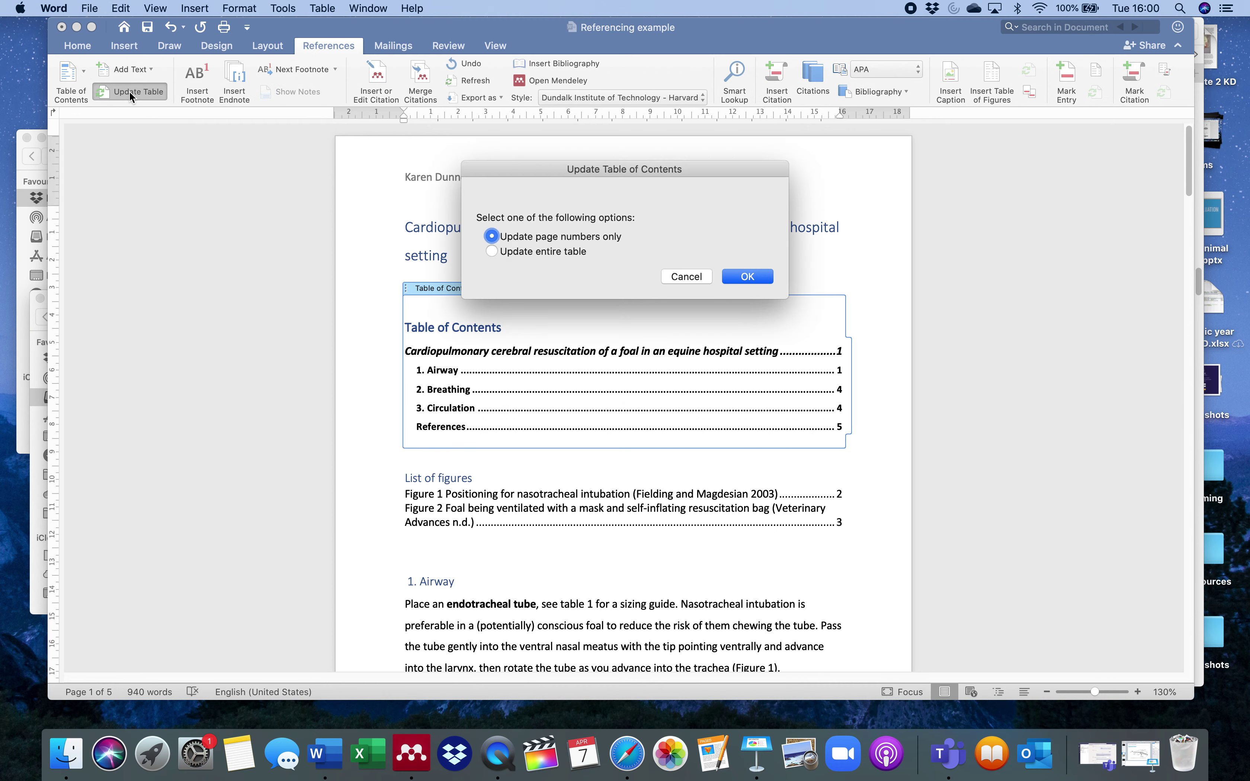
{"action": "left_click", "coordinate": [508, 251]}
{"action": "left_click", "coordinate": [747, 277]}
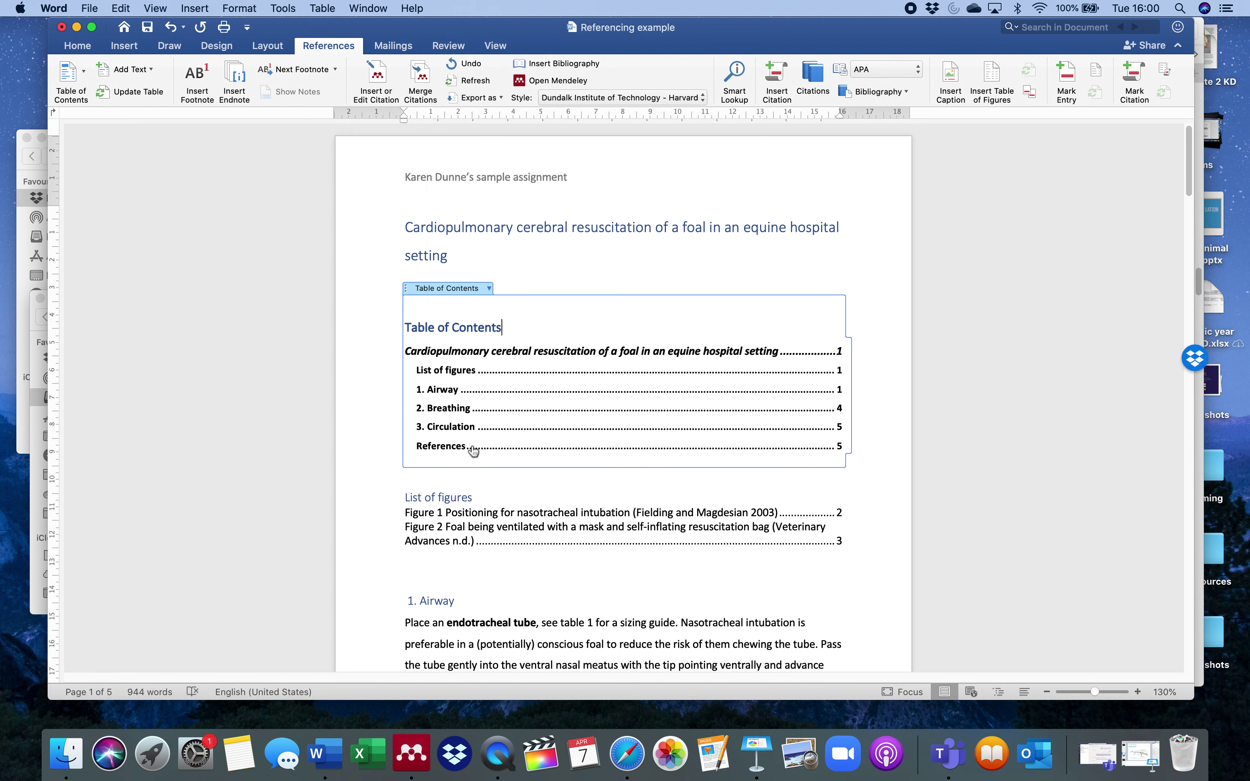